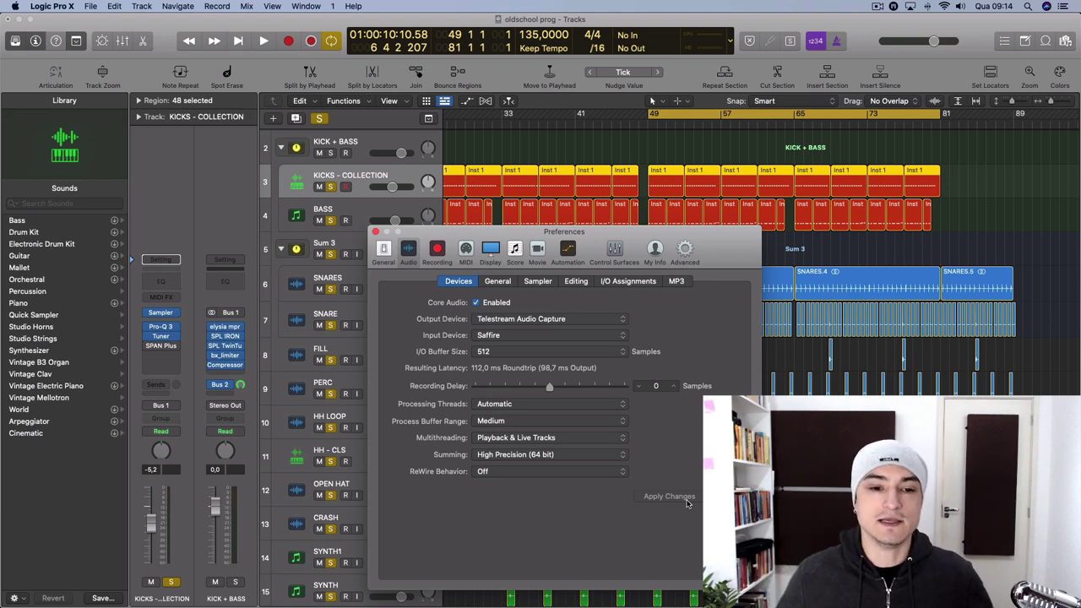
Step: Close the Preferences window and select the SNARES track
click(376, 232)
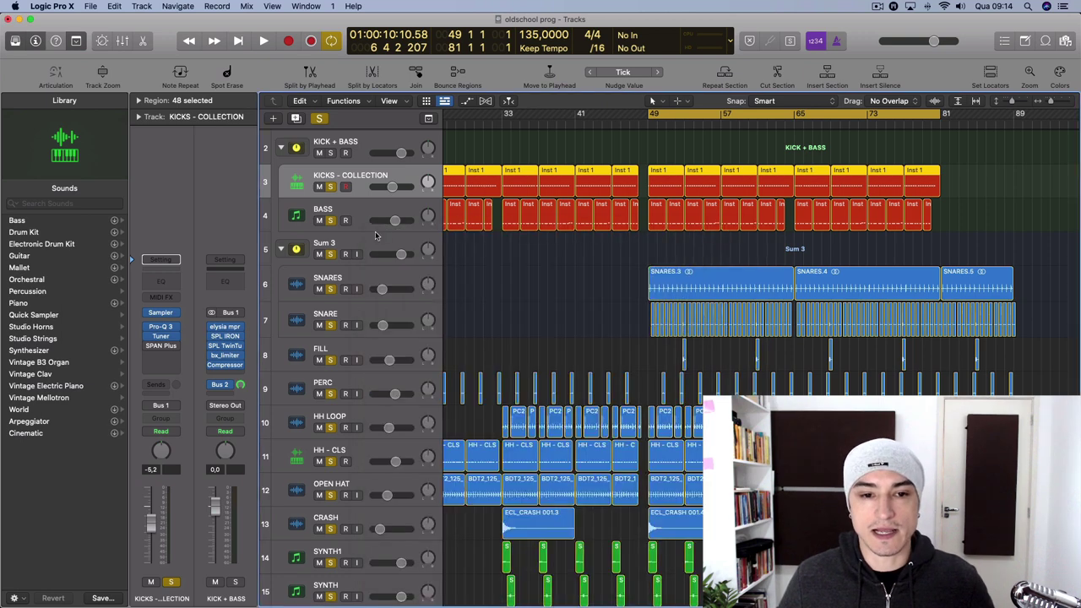
click(353, 175)
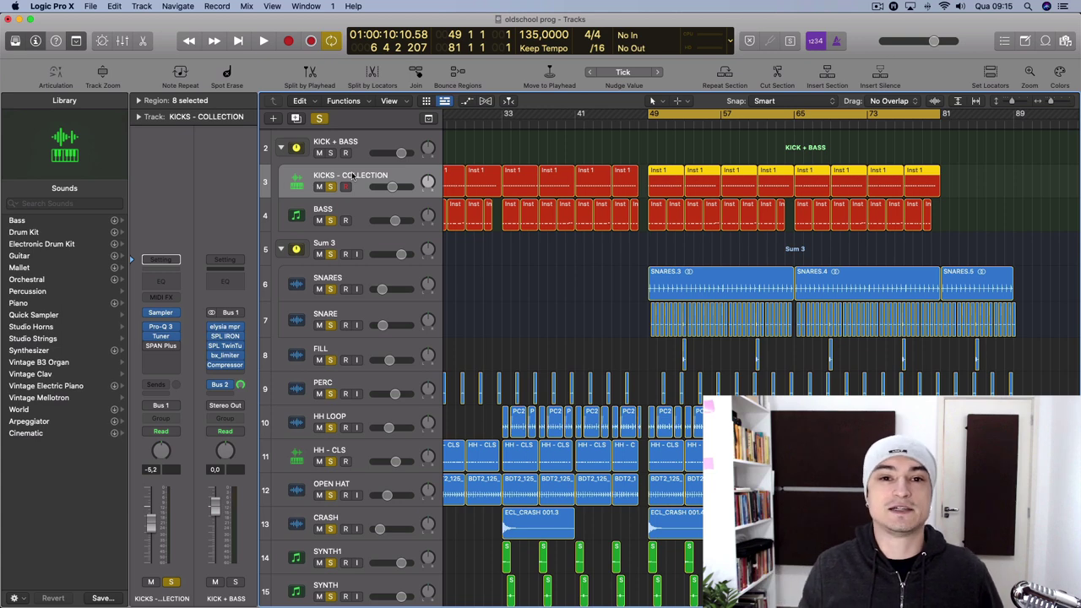
scroll(380, 253, down, 2)
click(396, 272)
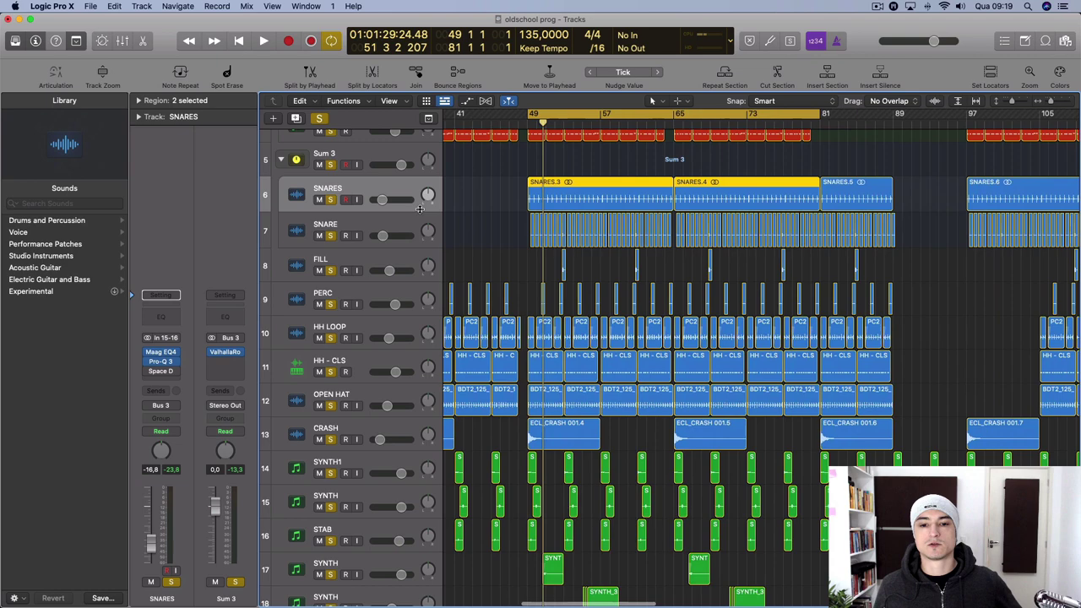
Step: Clear all existing track solos and solo the drum tracks from SNARES through CRASH
scroll(330, 146, right, 5)
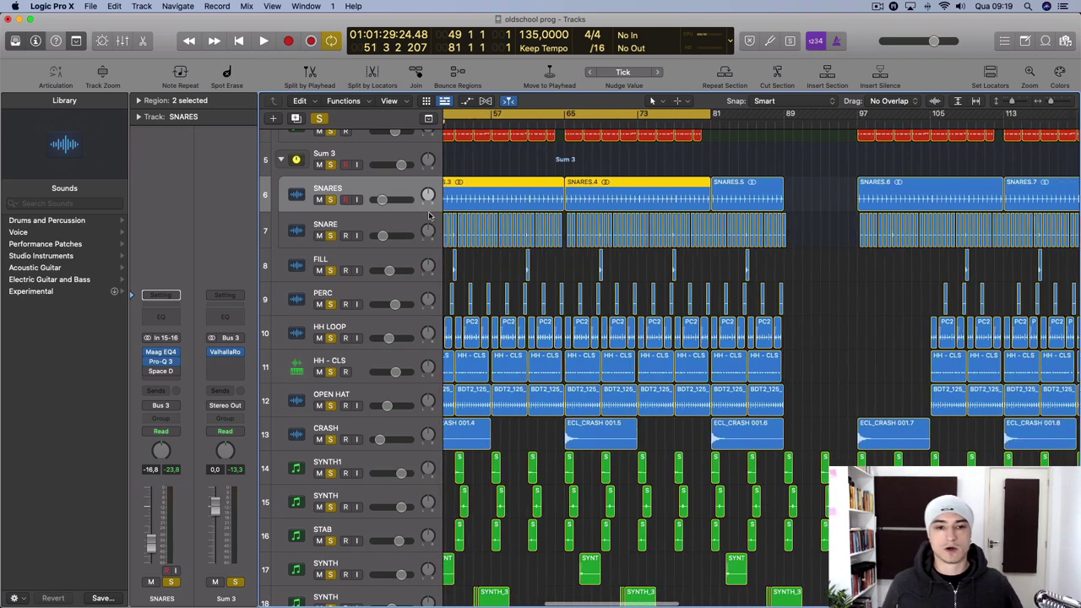
scroll(330, 147, up, 5)
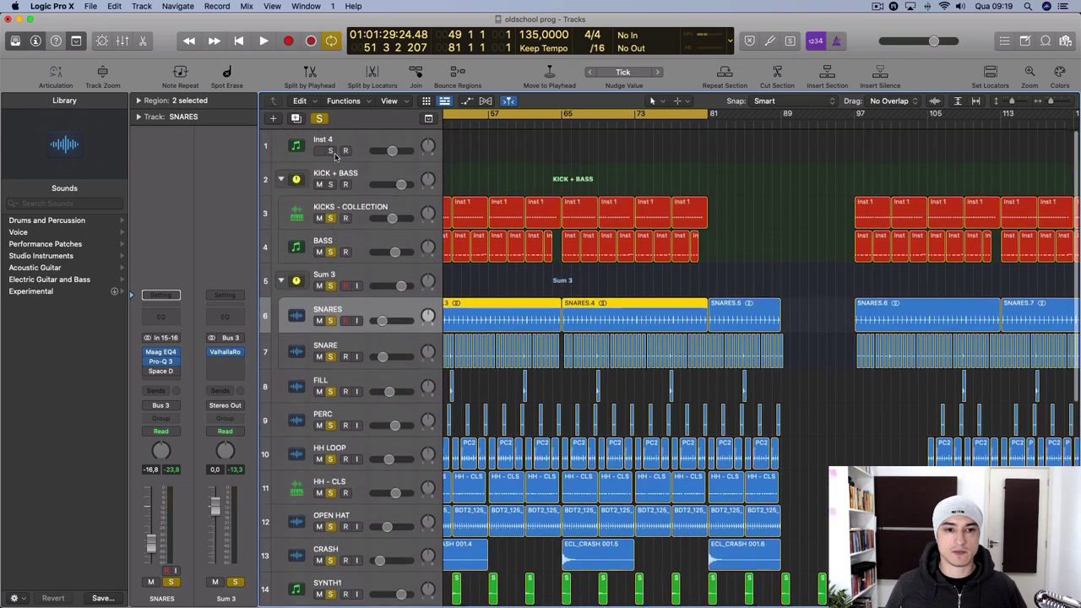
click(330, 220)
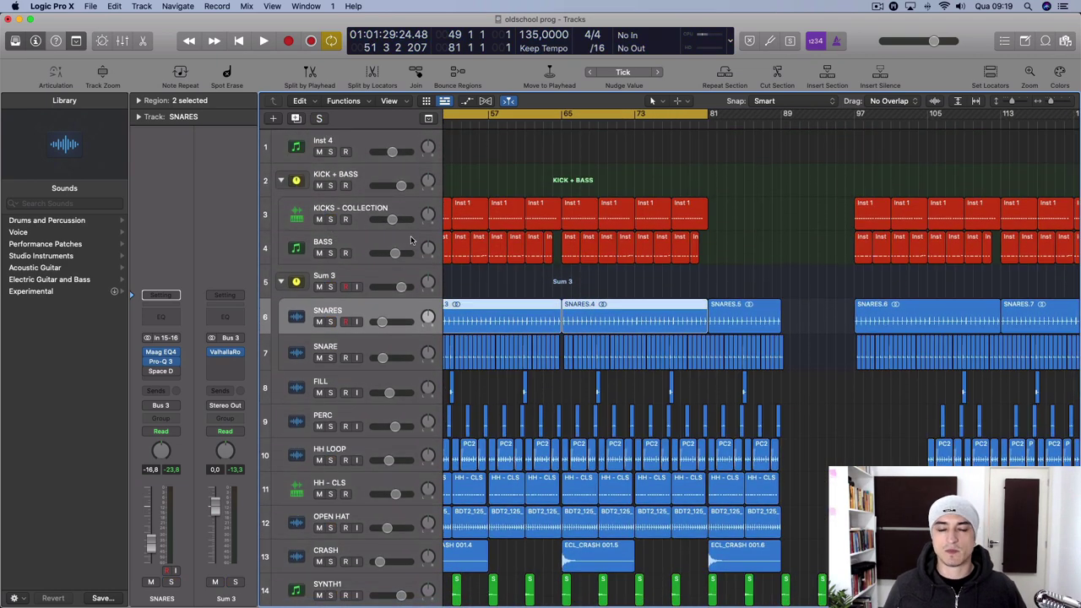
scroll(411, 241, down, 5)
alt+scroll(411, 238, up, 4)
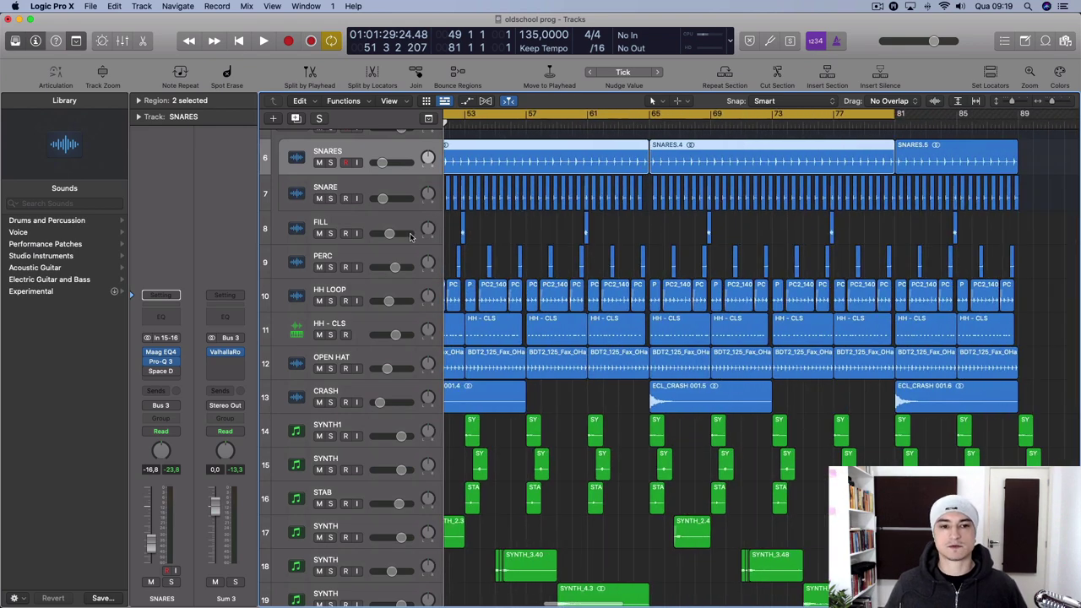
scroll(411, 236, left, 4)
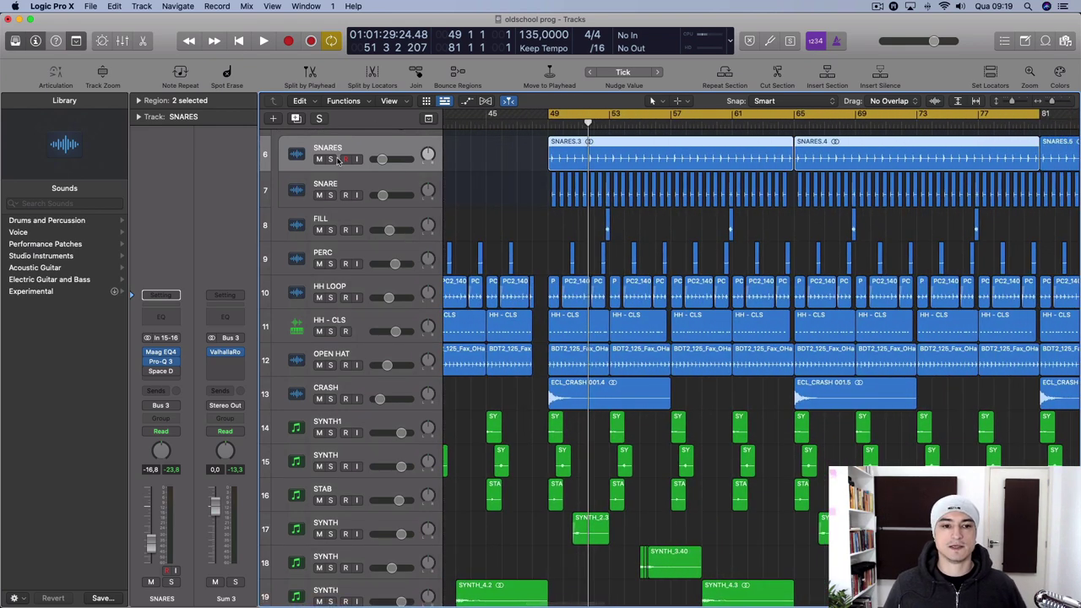
drag(337, 160, 336, 402)
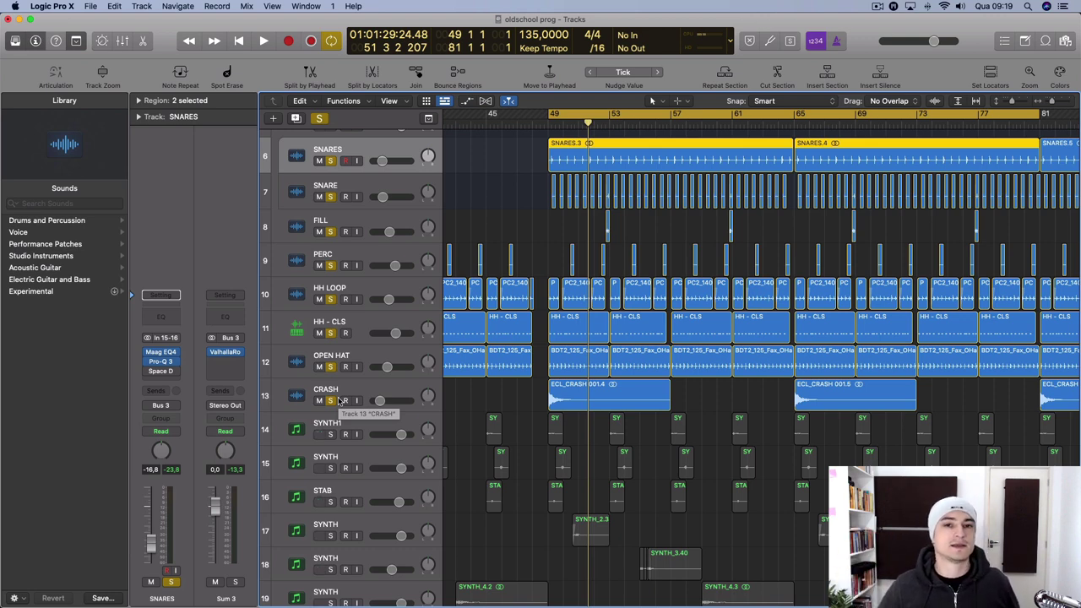
Step: Select all the drum tracks from SNARES through CRASH together
scroll(469, 304, right, 2)
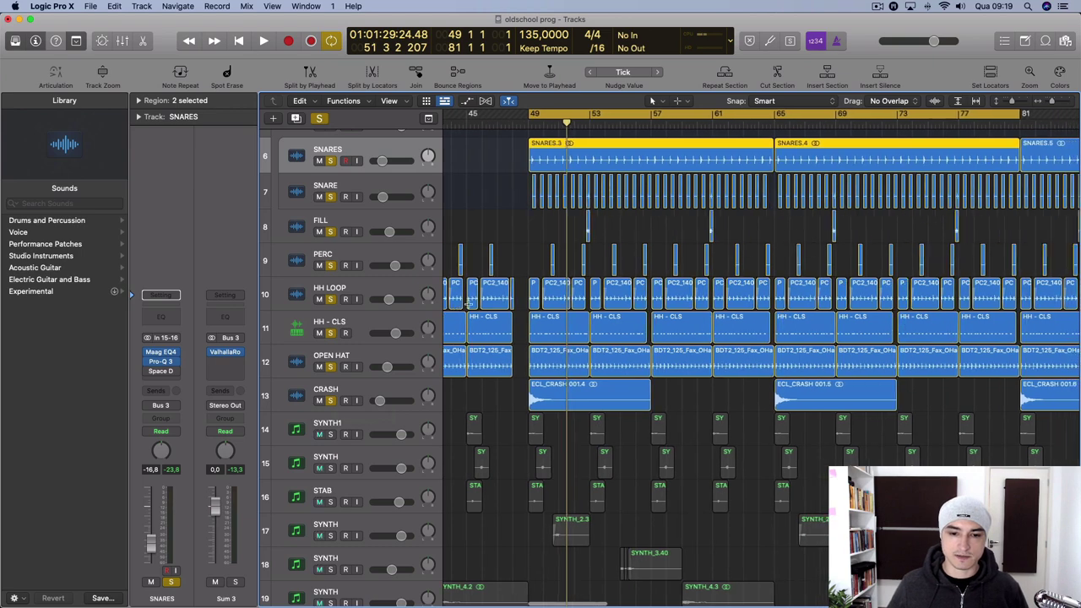
scroll(468, 305, right, 10)
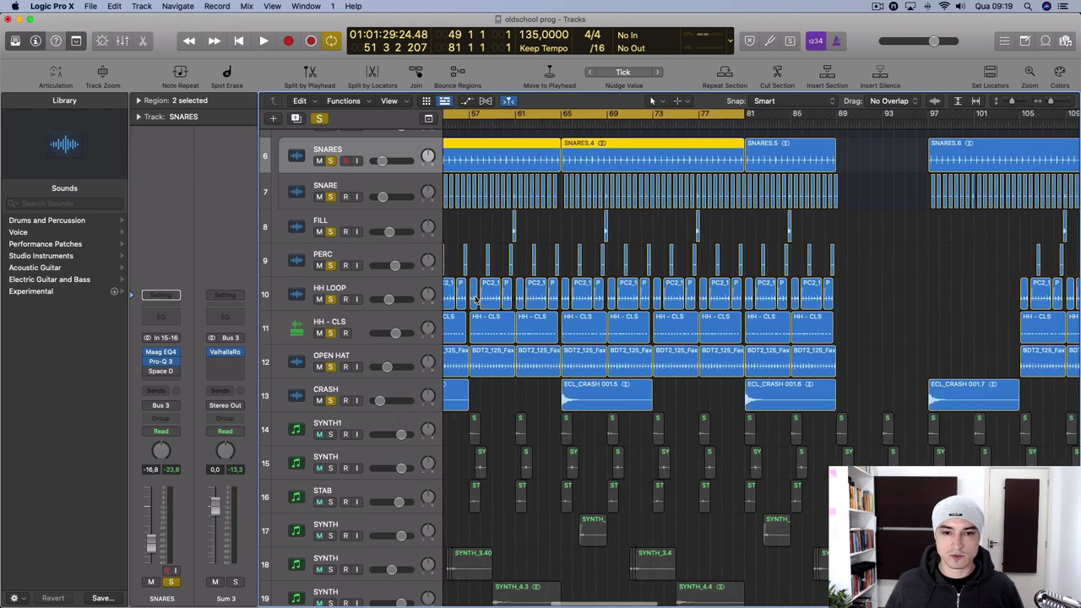
scroll(475, 299, left, 7)
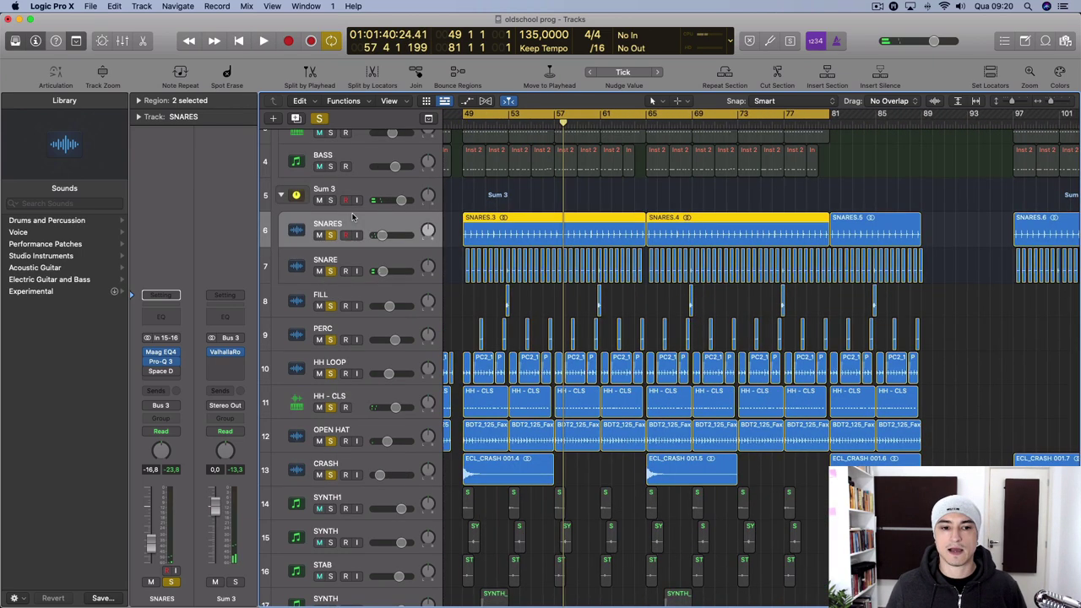
scroll(358, 219, left, 2)
scroll(358, 219, right, 2)
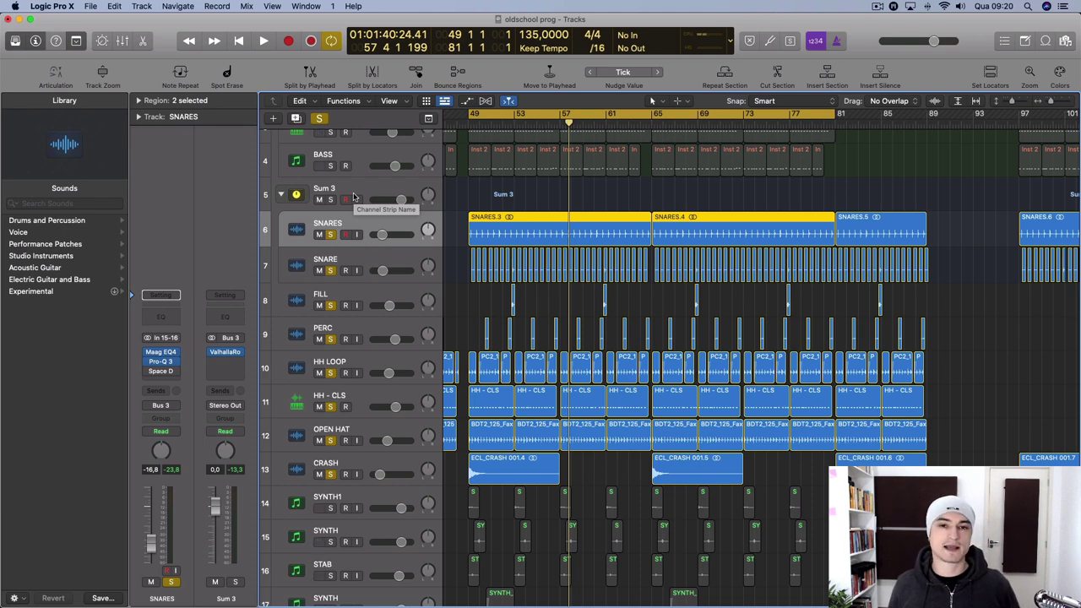
shift+click(389, 463)
scroll(388, 463, left, 1)
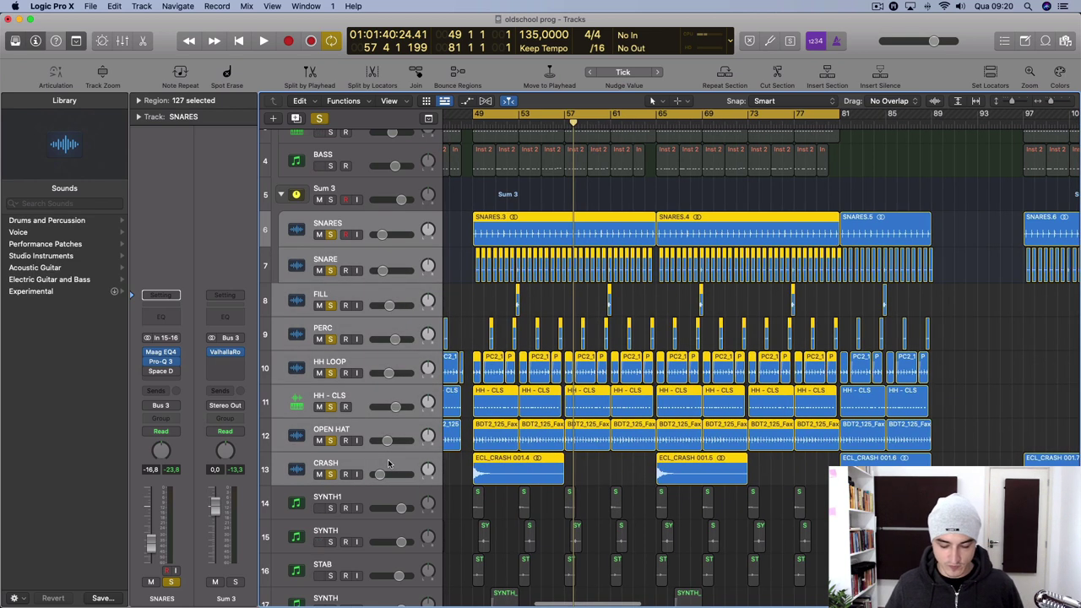
scroll(388, 462, left, 1)
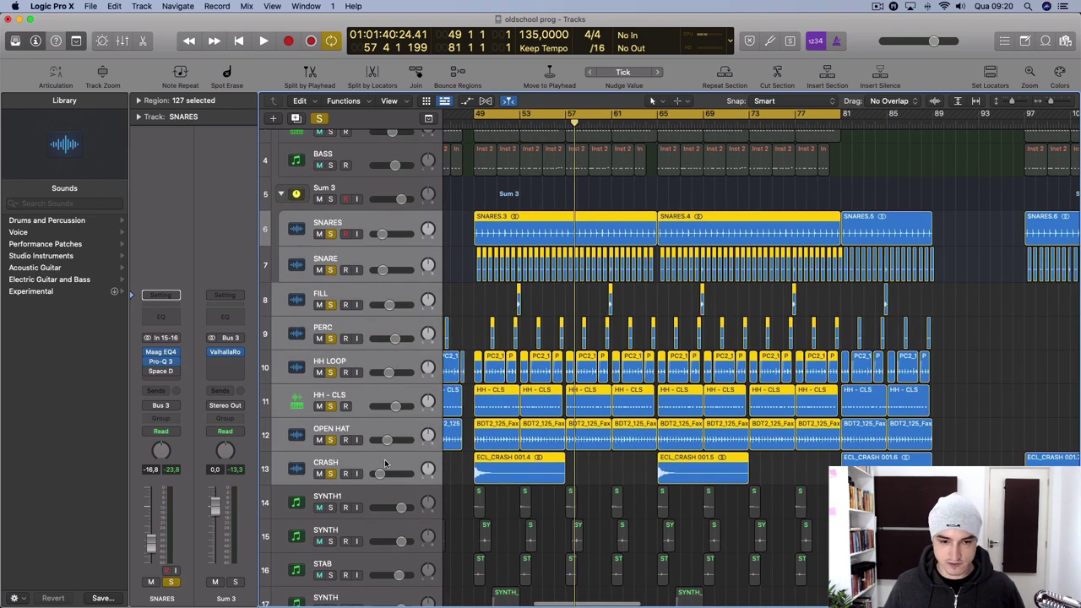
Step: Show the Mixer, hide the Library and enlarge the Mixer so the full channel strips are visible
key(x)
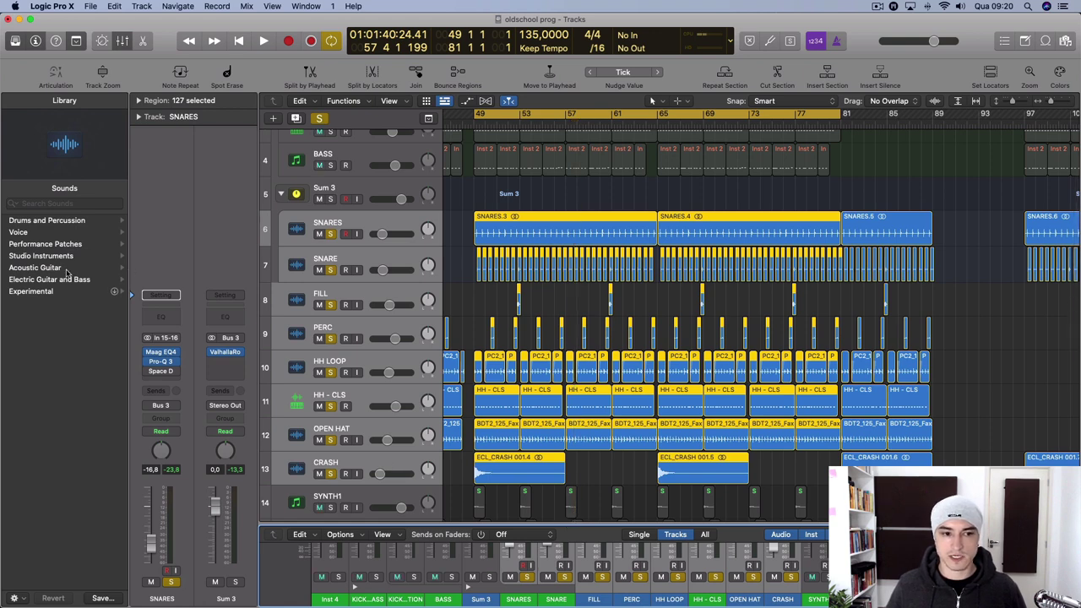
key(y)
drag(517, 514, 533, 166)
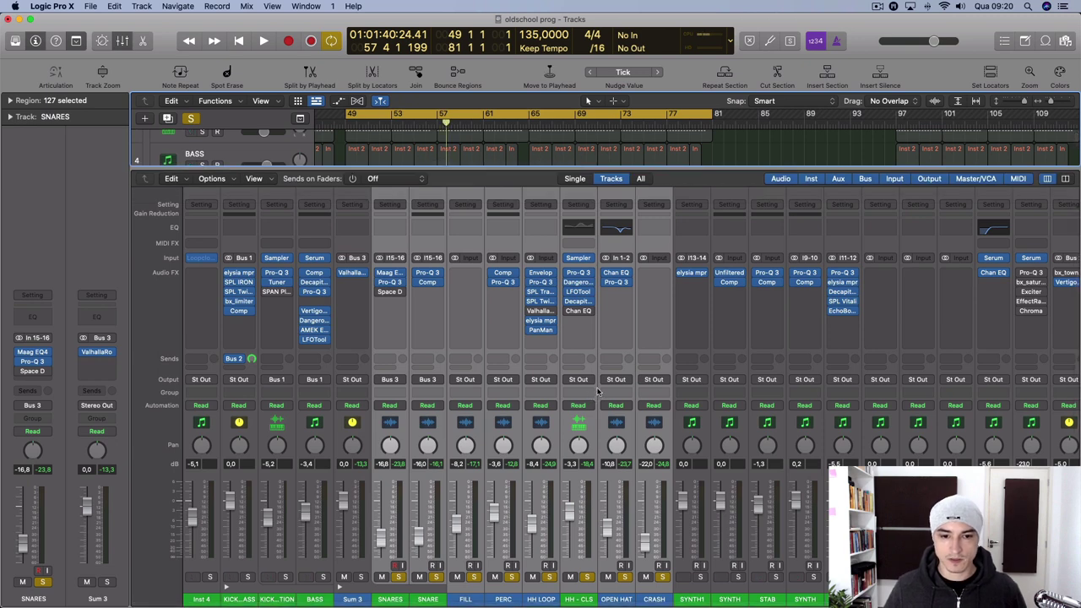
Step: Route the outputs of all selected drum tracks to Bus 4
click(406, 380)
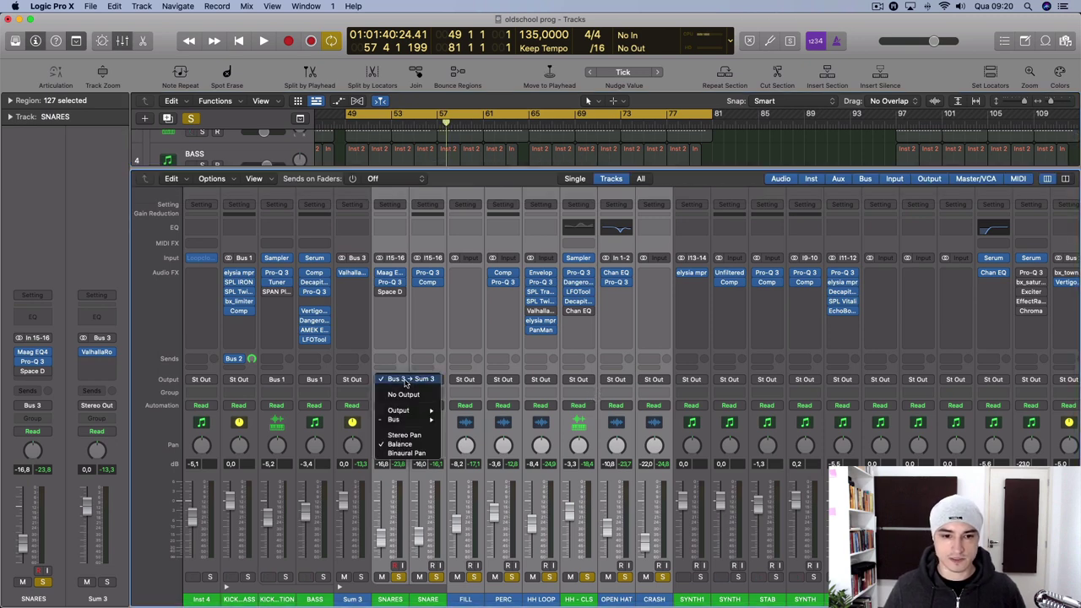
click(655, 380)
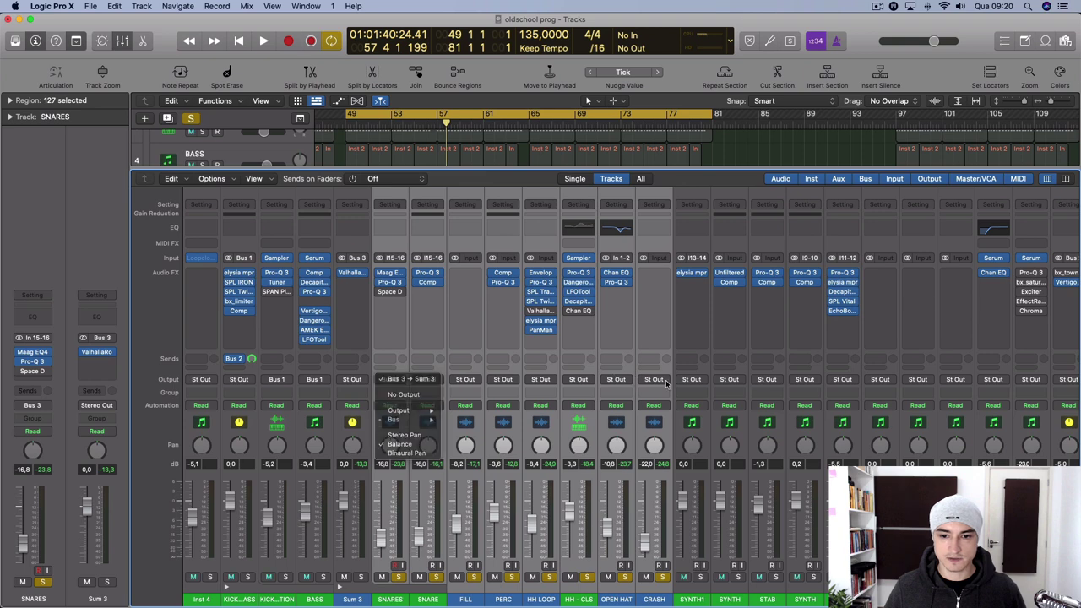
mouse_move(671, 419)
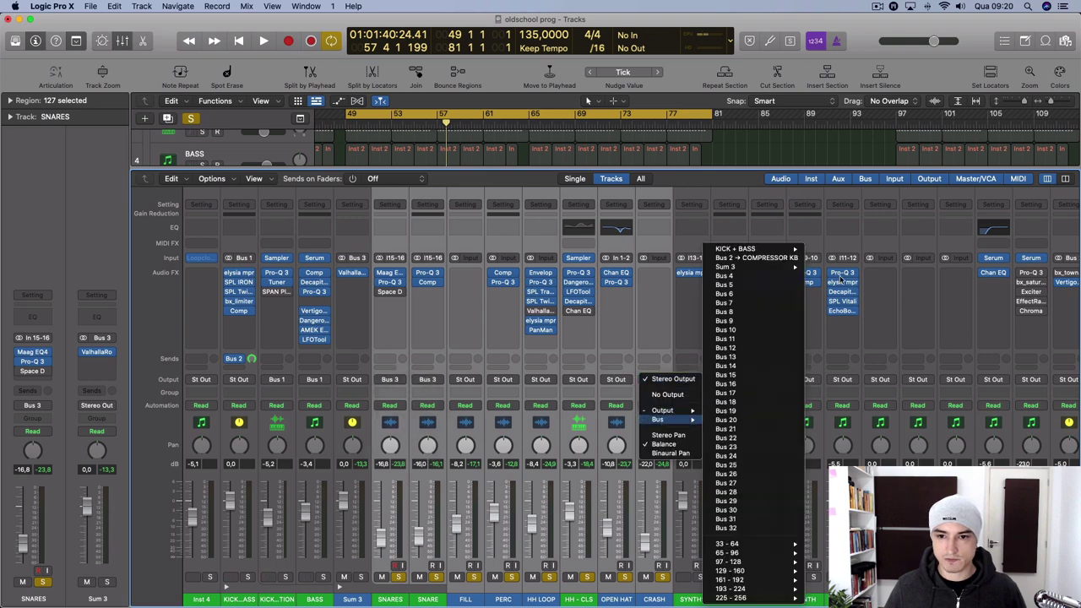
click(773, 277)
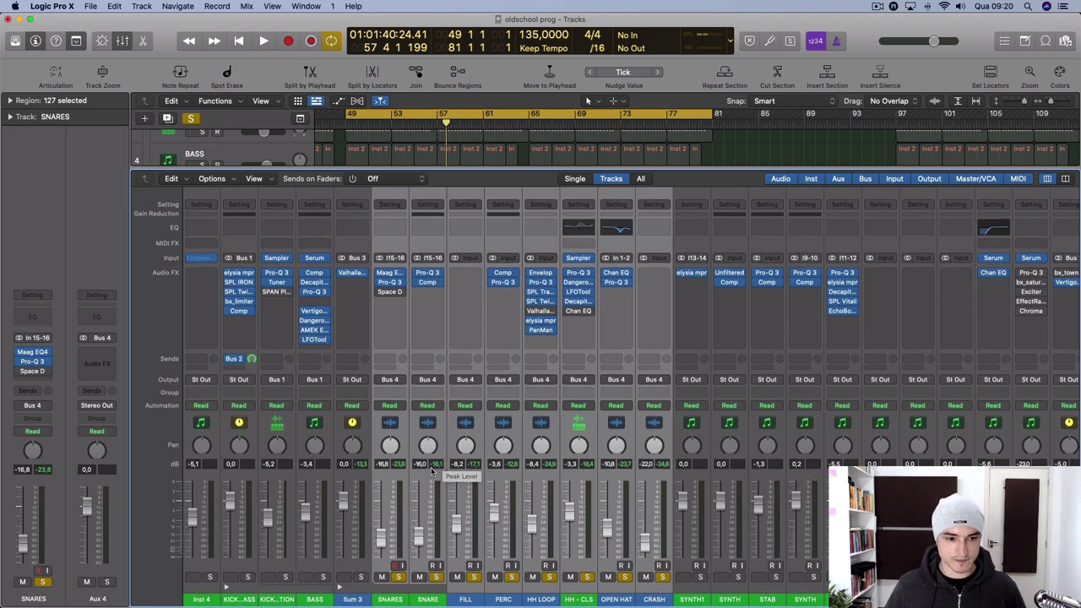
Step: Find and select the new Bus 4 aux channel strip in the Mixer, and hide the Mixer again
key(x)
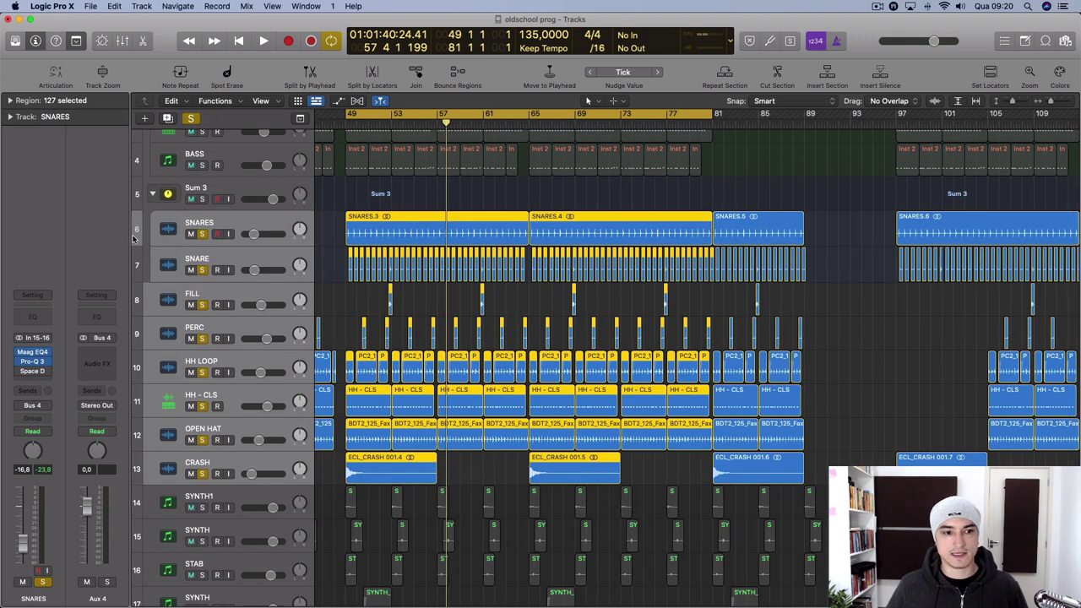
key(x)
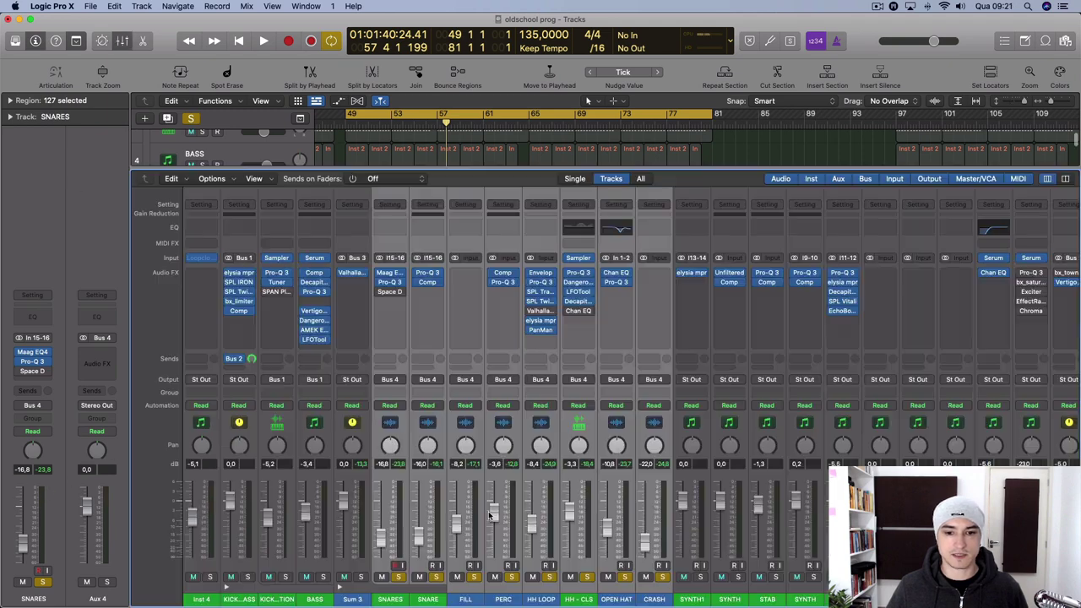
scroll(691, 532, right, 3)
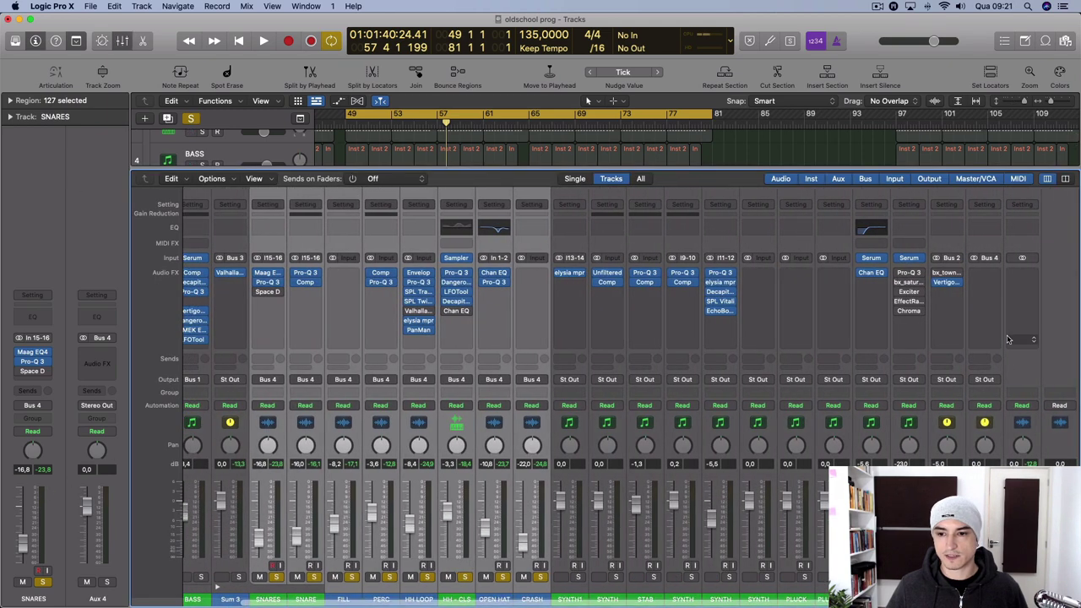
click(982, 242)
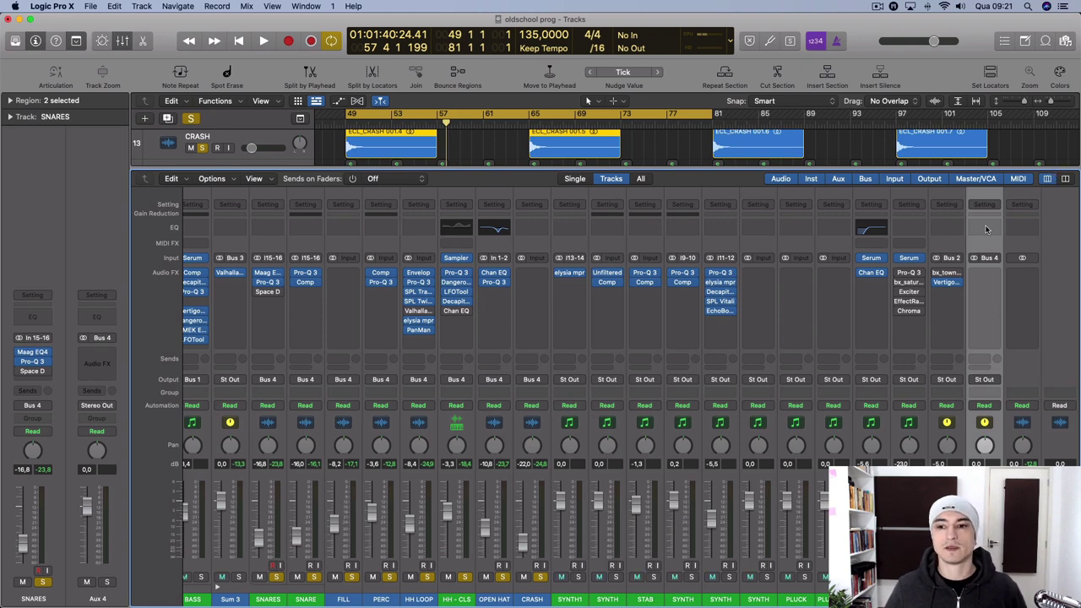
key(x)
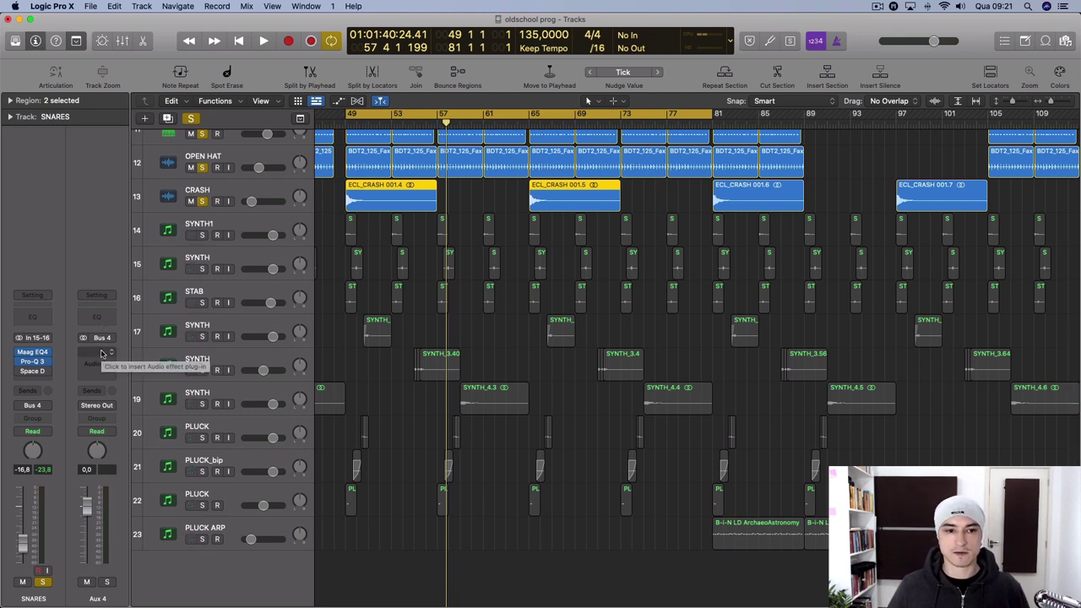
Step: Play the drums briefly through Aux 4, insert a Compressor on its channel strip and move the plug-in window clear of the strips
key(space)
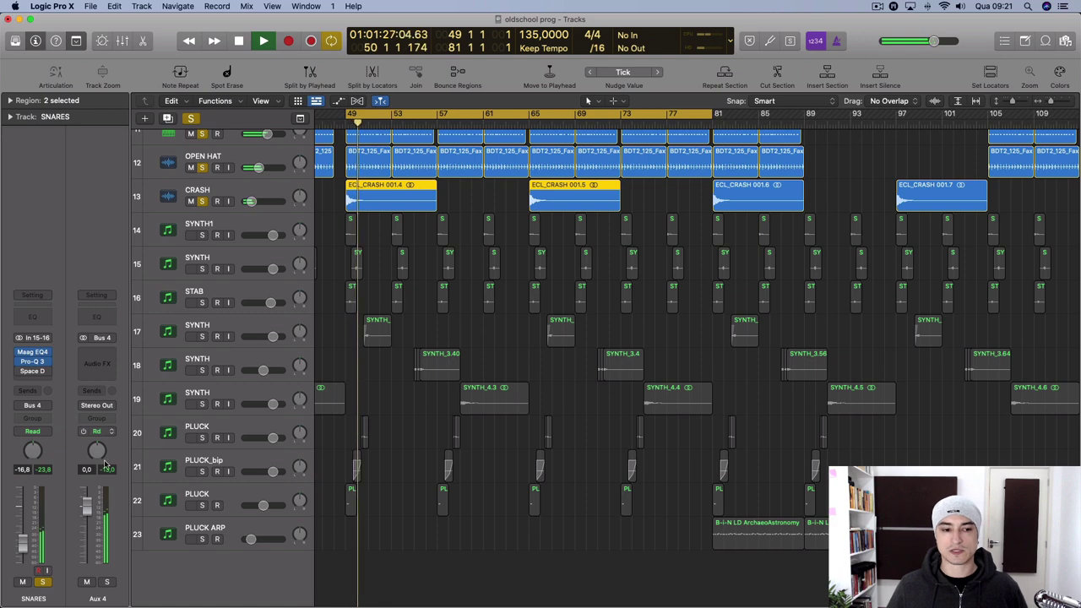
key(space)
click(102, 351)
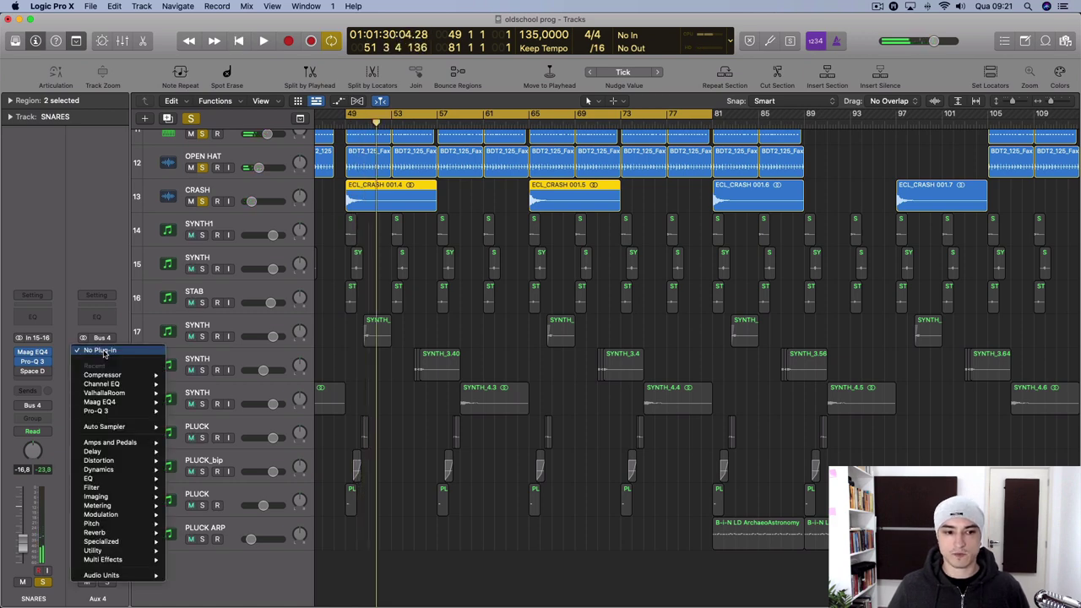
click(102, 374)
drag(533, 76, 626, 175)
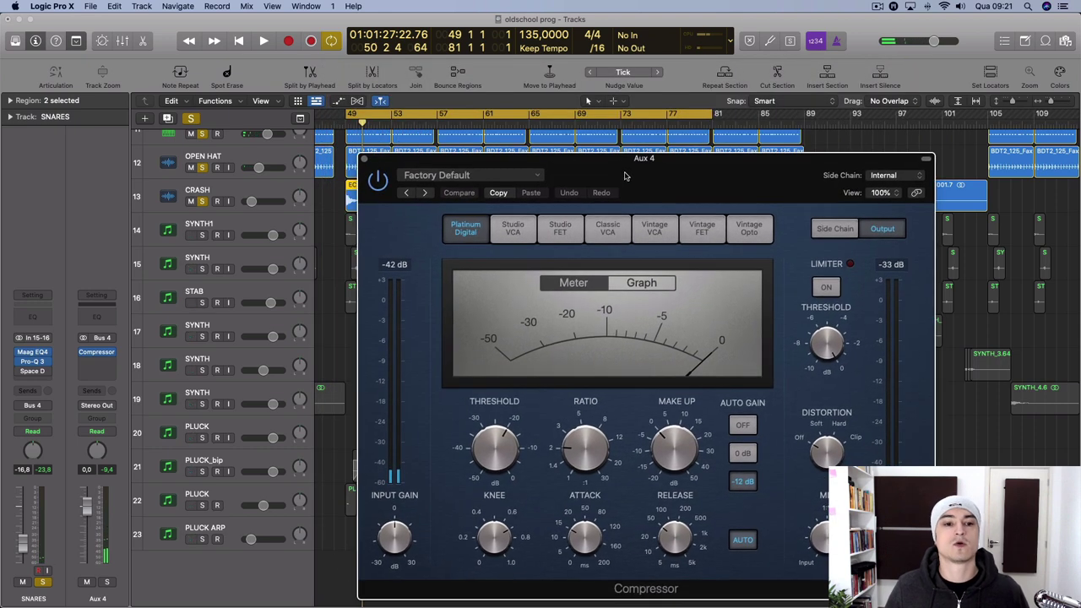
Step: Reset the Aux 4 peak level and play the drums with the Compressor active and bypassed to compare levels, ending with it enabled
click(117, 473)
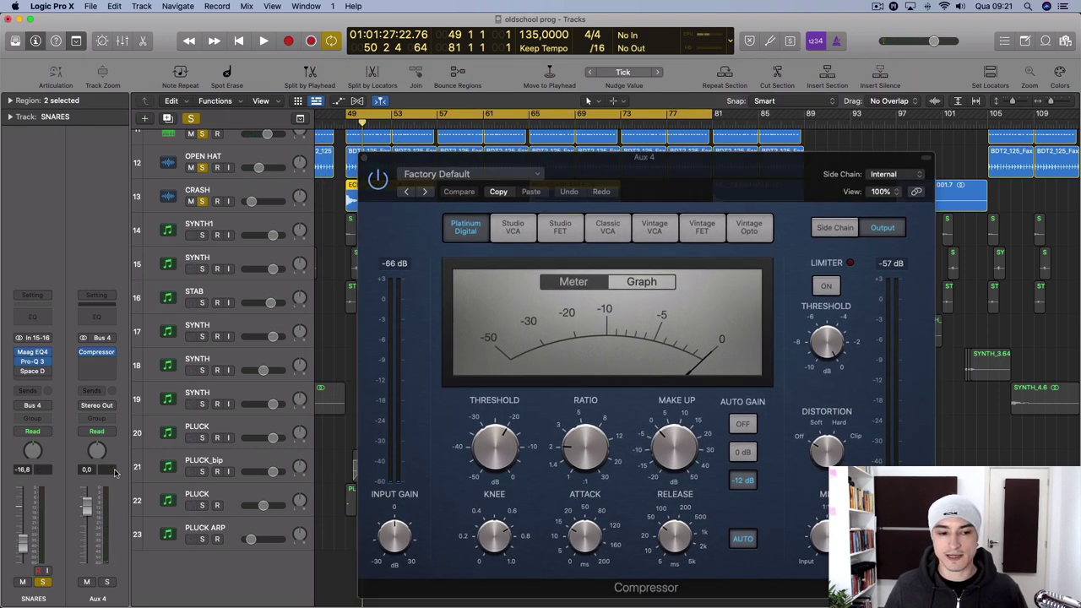
key(space)
key(space)
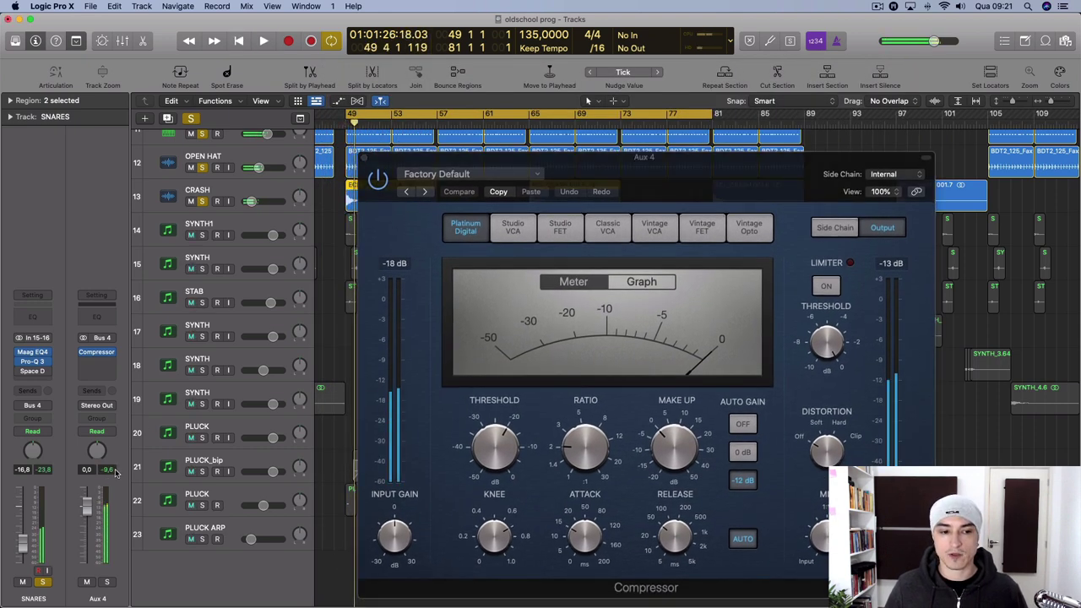
click(378, 180)
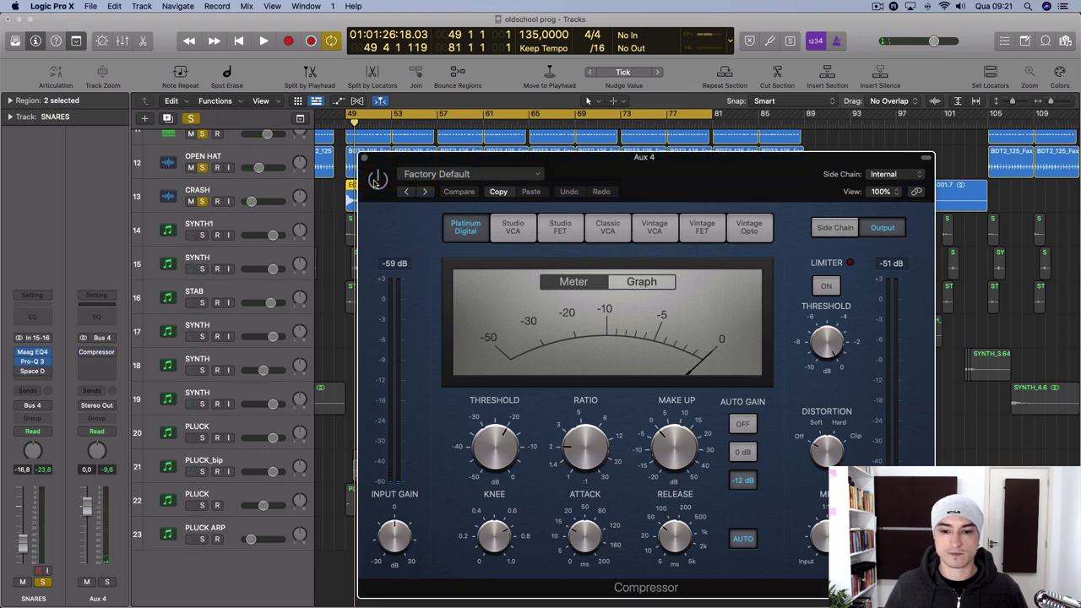
key(space)
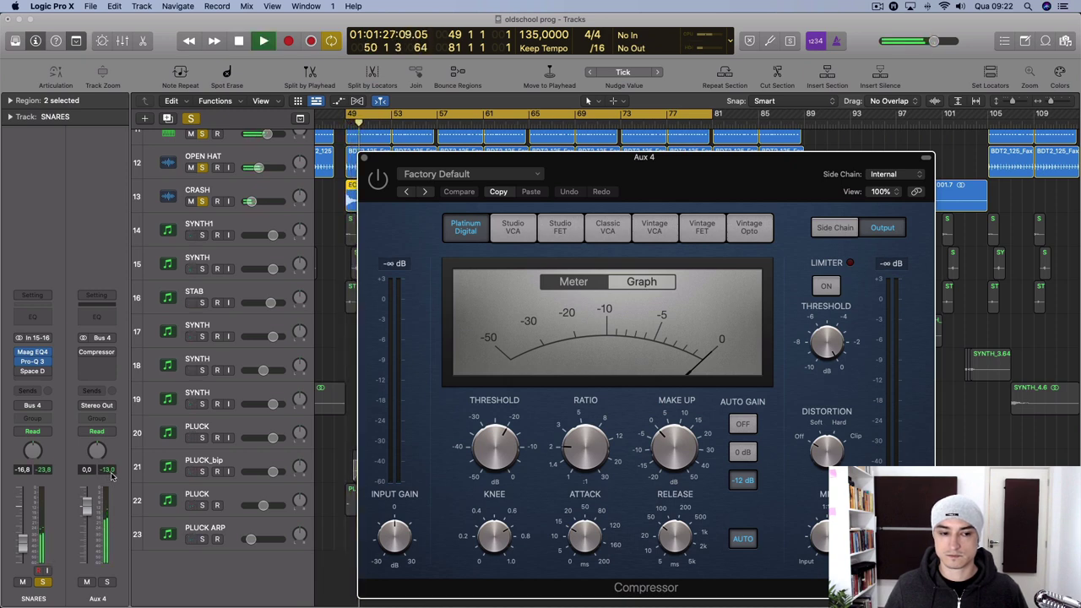
key(space)
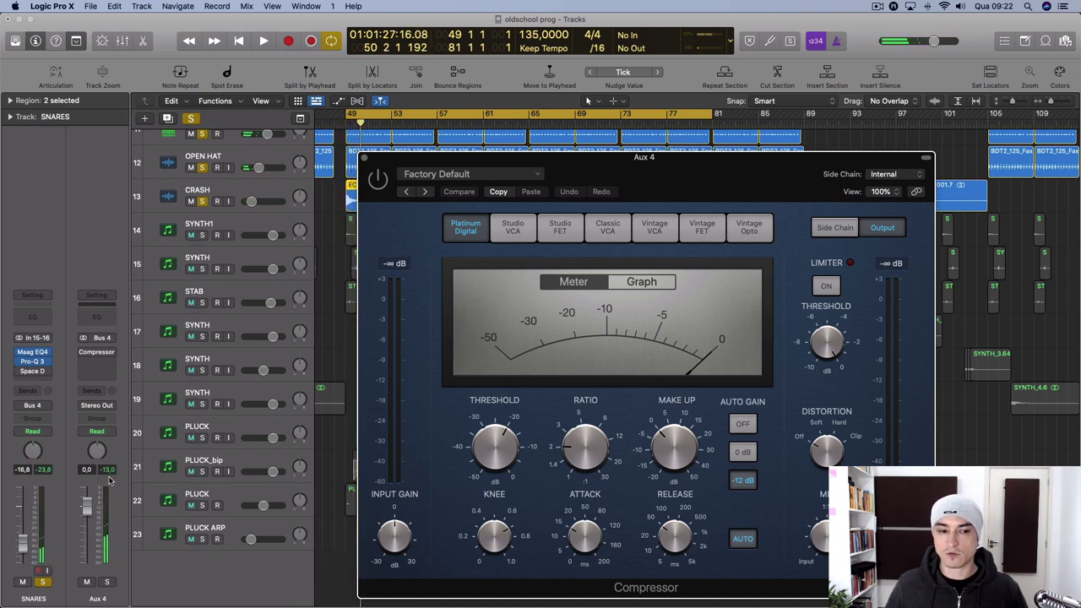
click(371, 181)
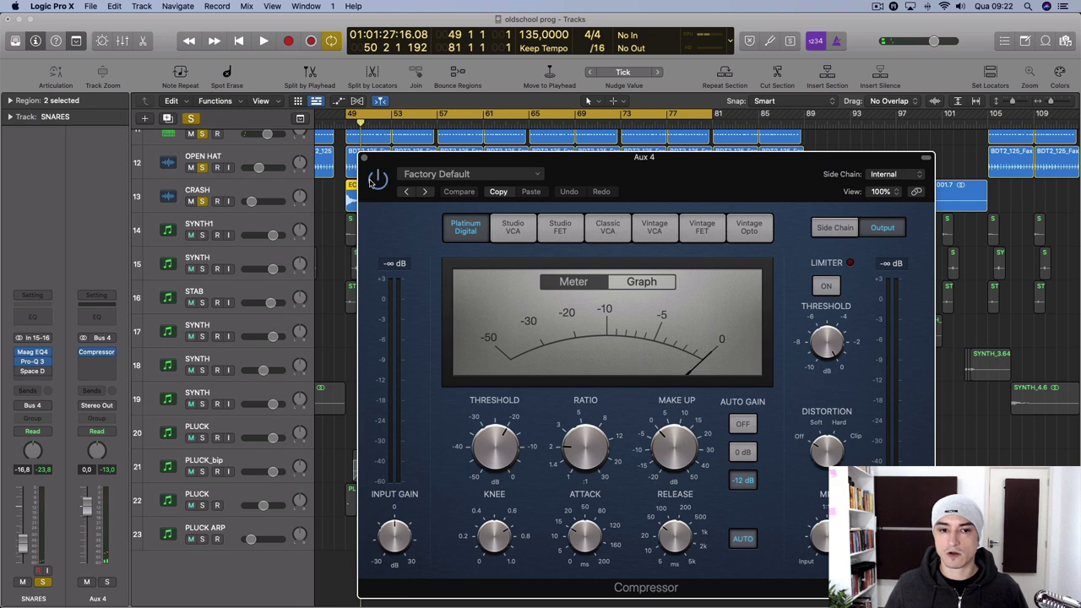
Step: Play the drums through the Compressor, switch its Auto Gain off and listen again
key(space)
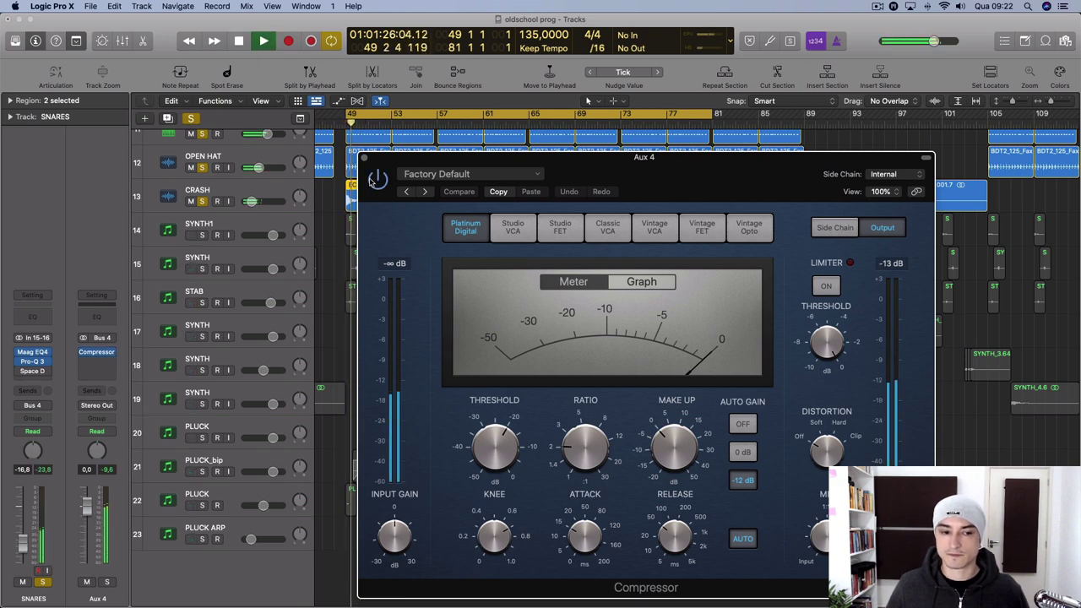
key(space)
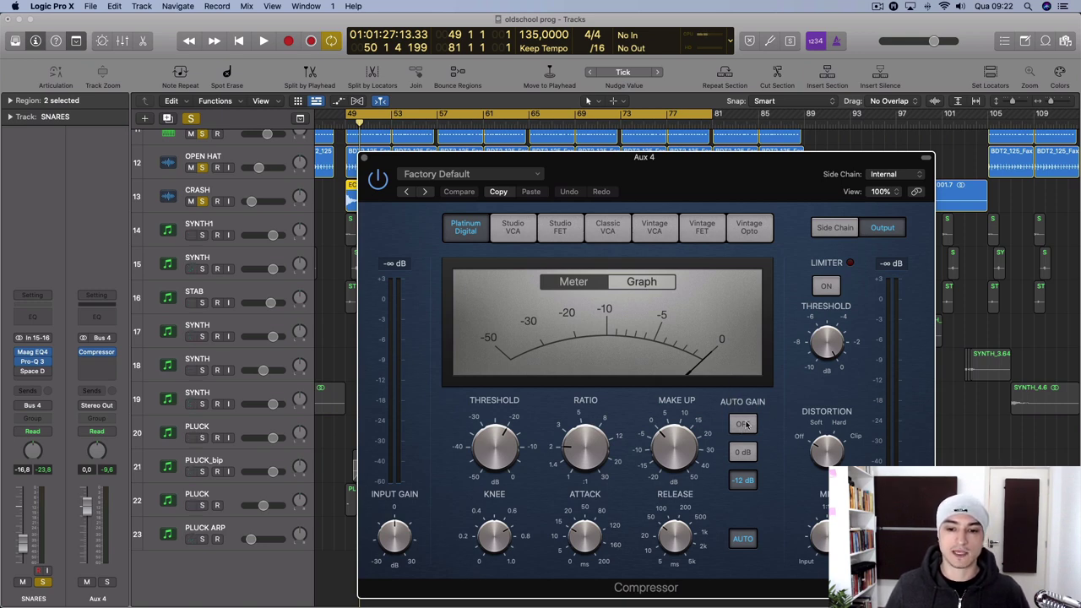
click(747, 425)
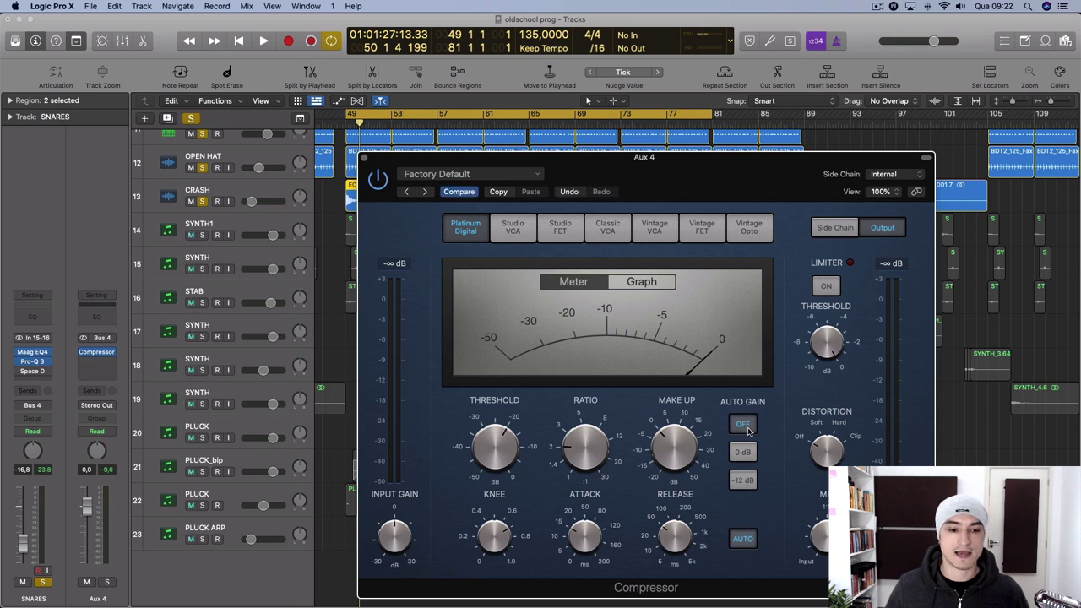
key(space)
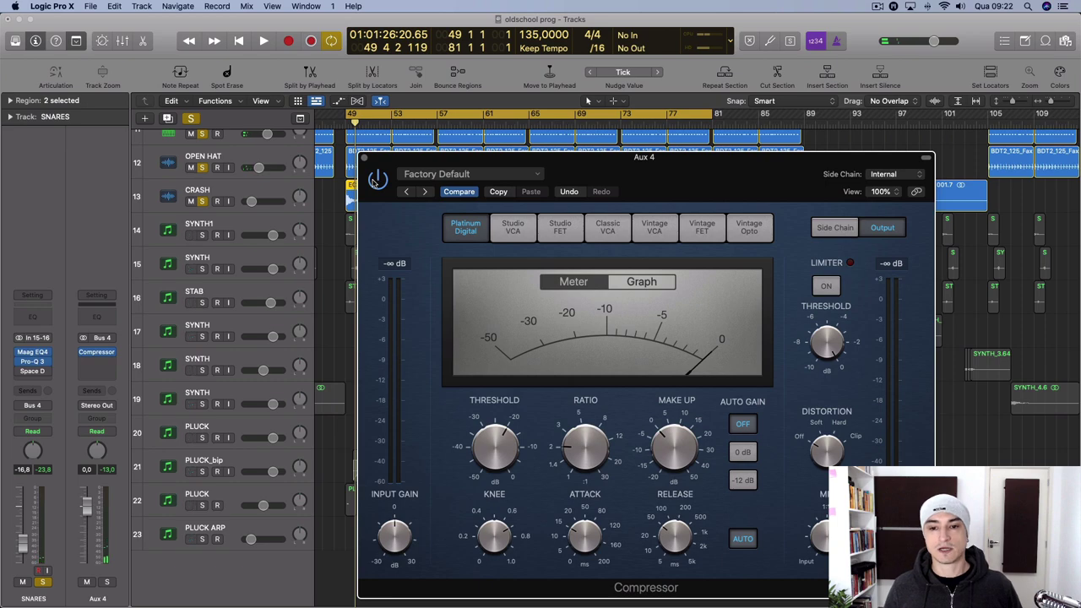
Step: Move the Compressor window clear of the tracks, play the drums briefly and try different ratios, settling on 2.0:1
drag(602, 184, 505, 58)
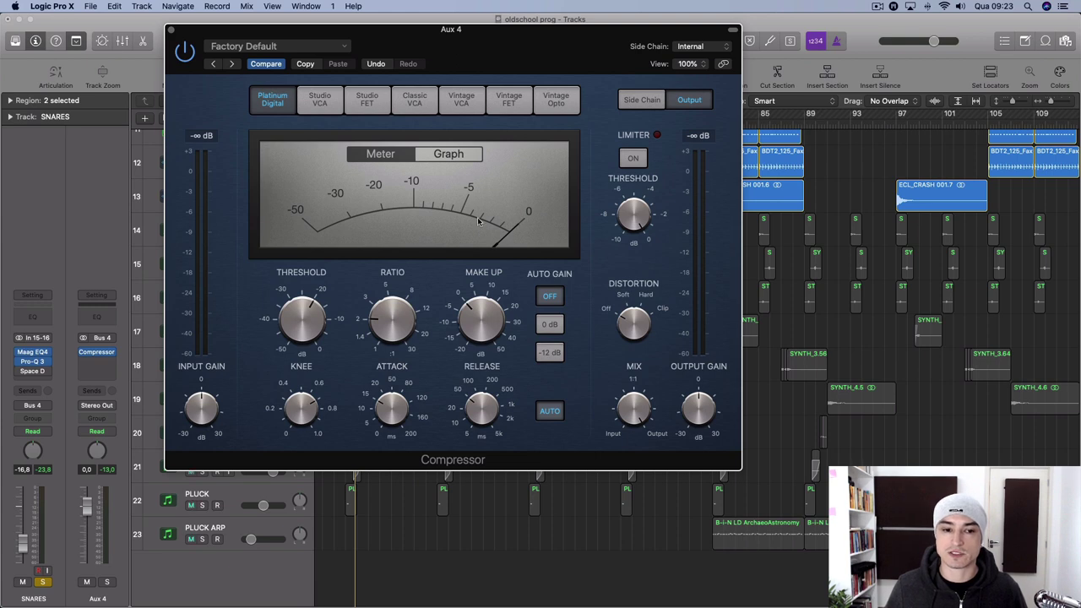
key(space)
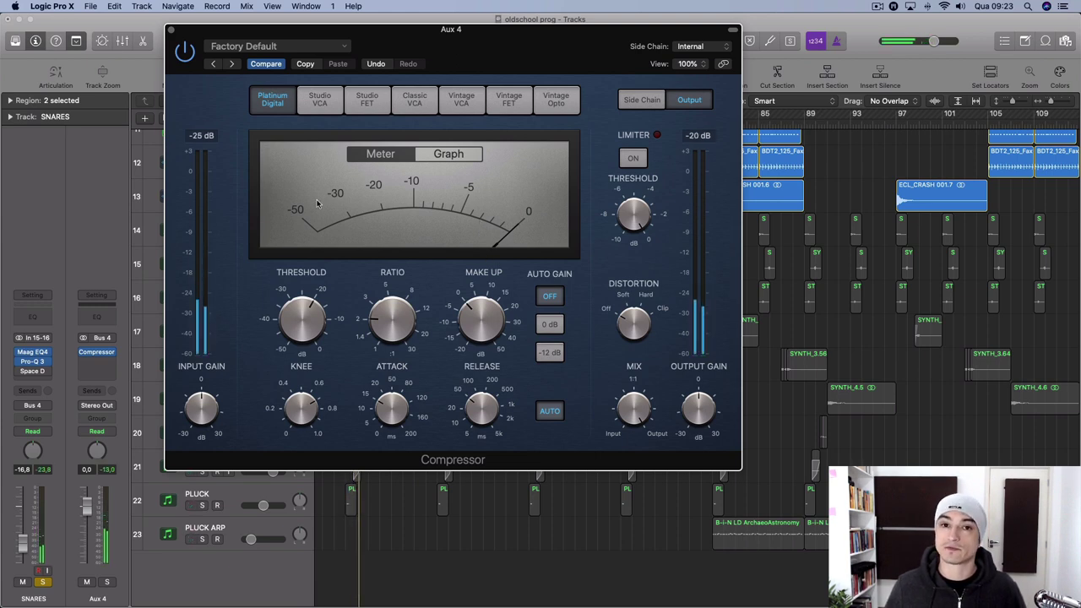
mouse_move(378, 329)
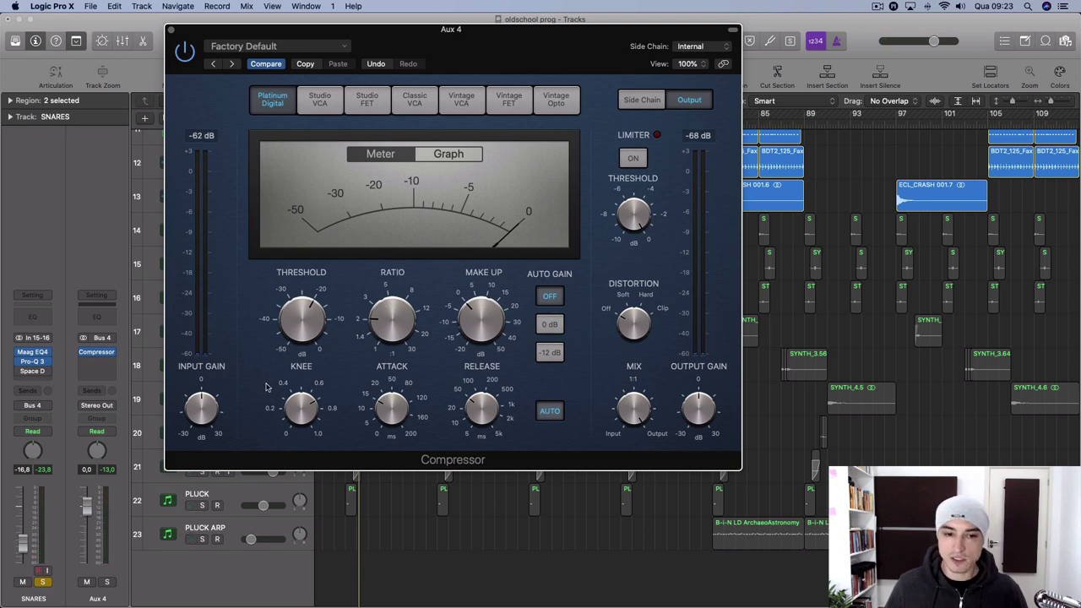
mouse_move(331, 350)
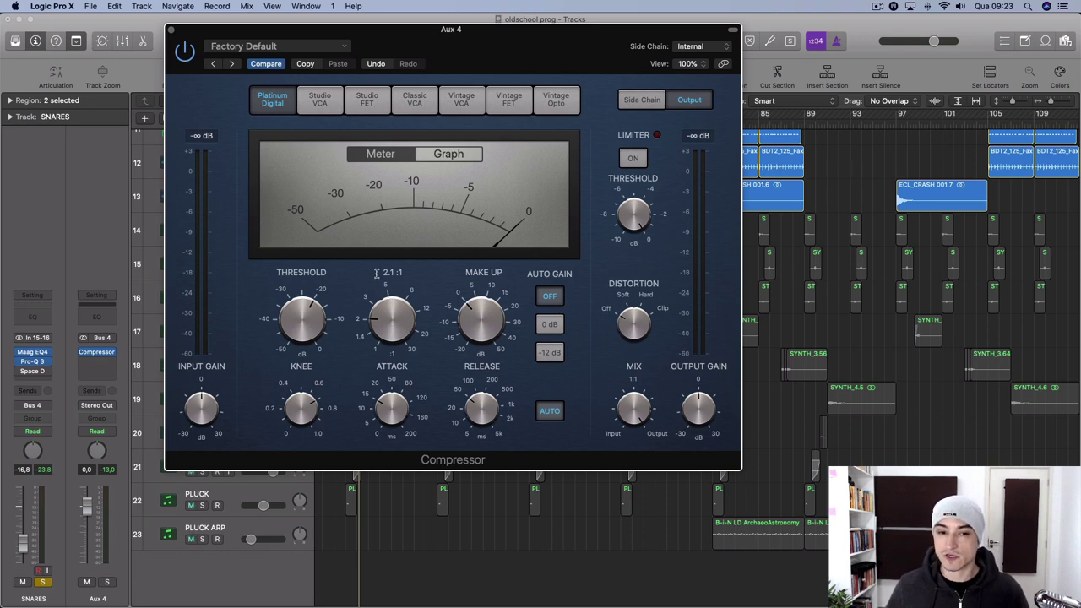
mouse_move(380, 335)
mouse_down()
mouse_move(387, 304)
mouse_move(377, 336)
mouse_up()
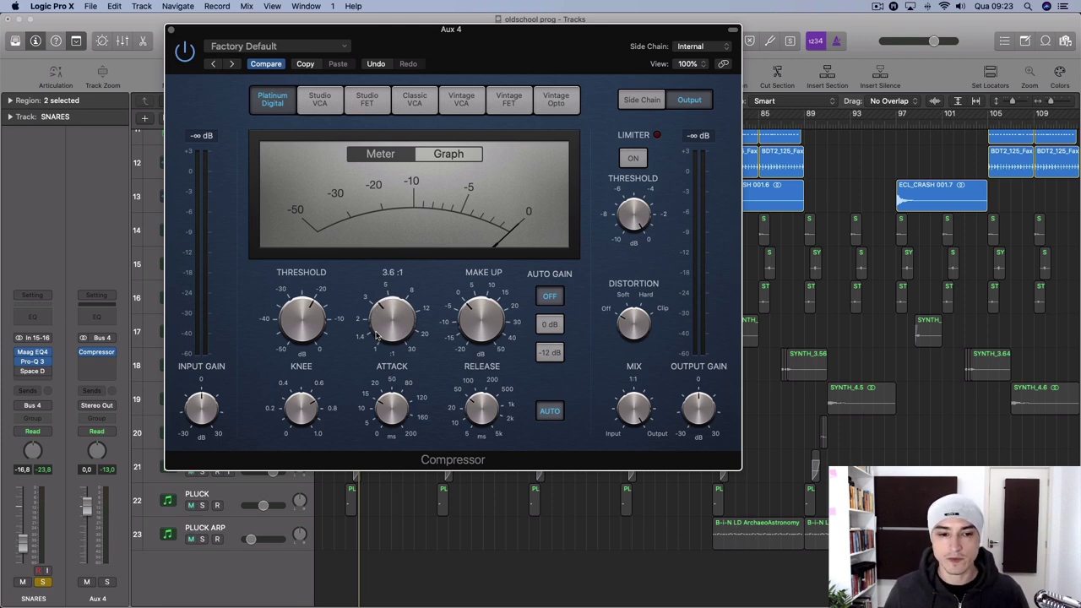
mouse_move(378, 336)
mouse_down()
mouse_move(382, 350)
mouse_move(385, 331)
mouse_up()
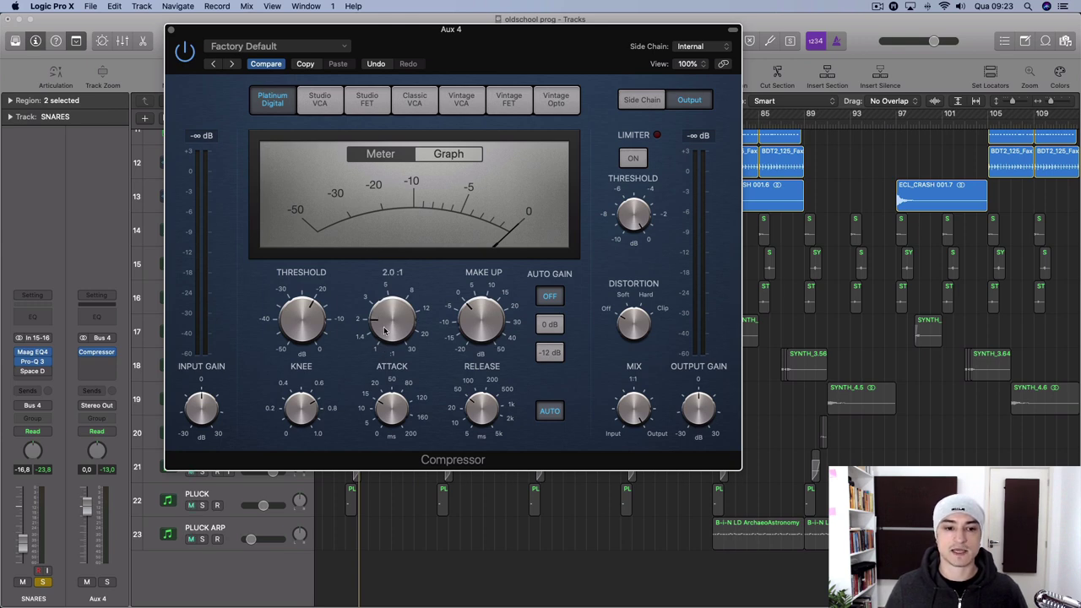
Step: Play the drums while varying the Compressor's attack, settle on 23.0 ms and set the release to 57.0 ms
key(space)
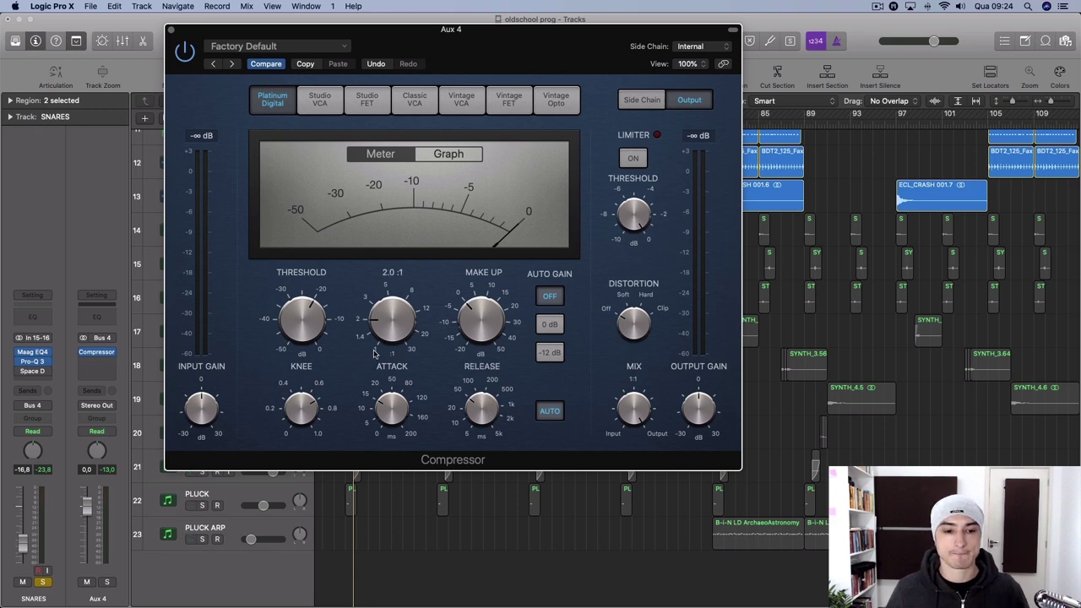
drag(386, 401, 389, 408)
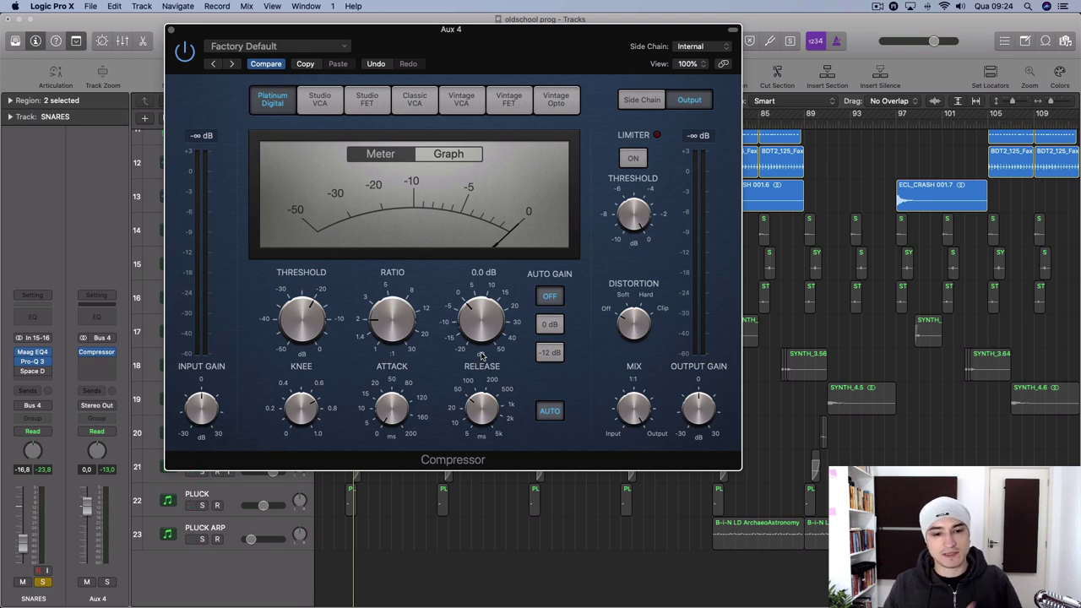
key(space)
drag(392, 406, 411, 451)
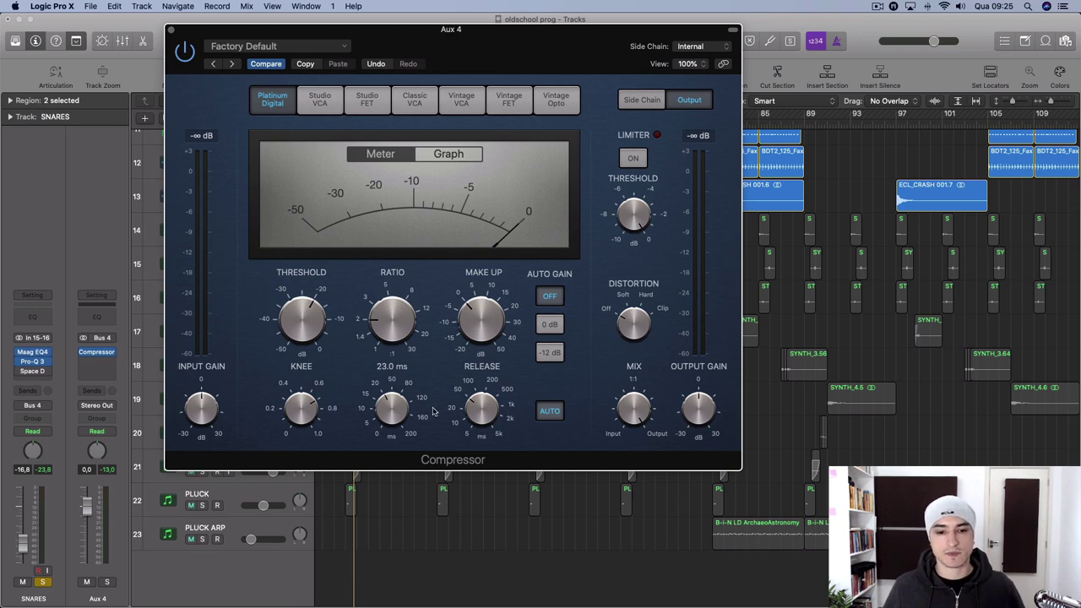
mouse_move(475, 412)
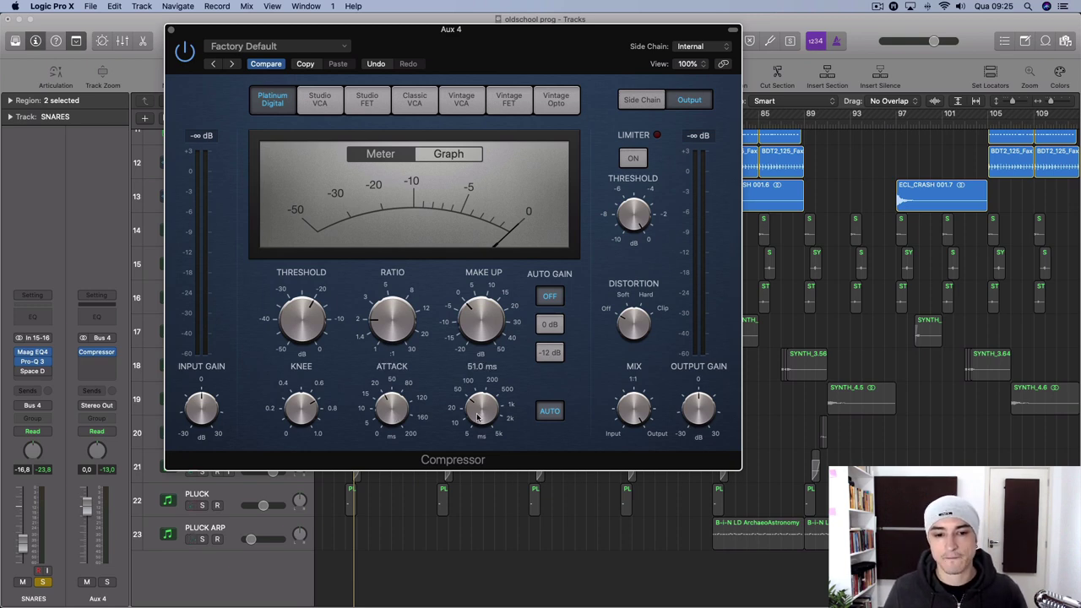
drag(478, 414, 480, 407)
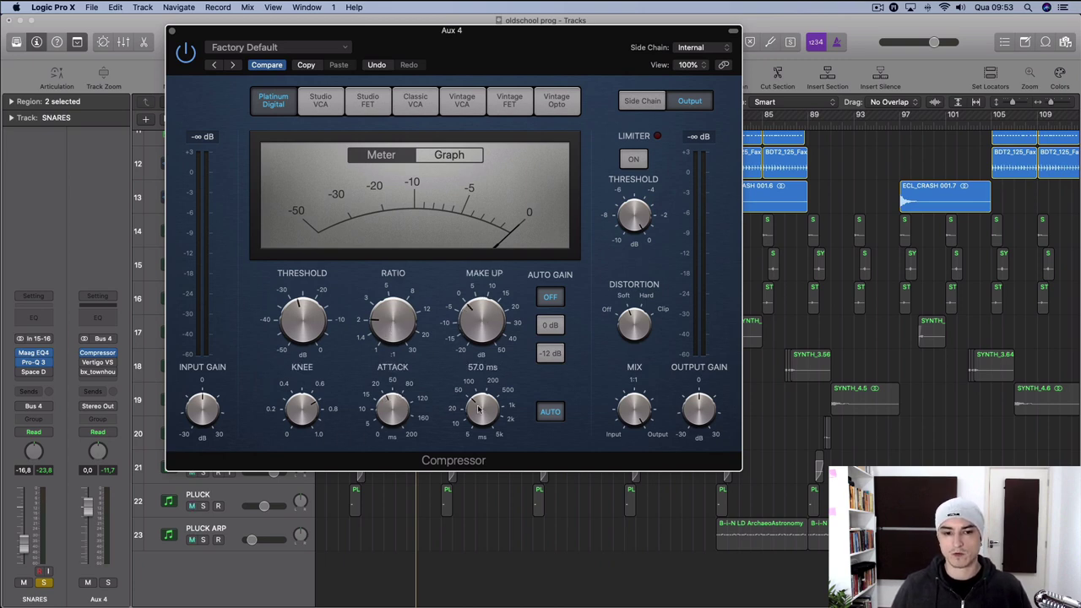
scroll(479, 408, down, 3)
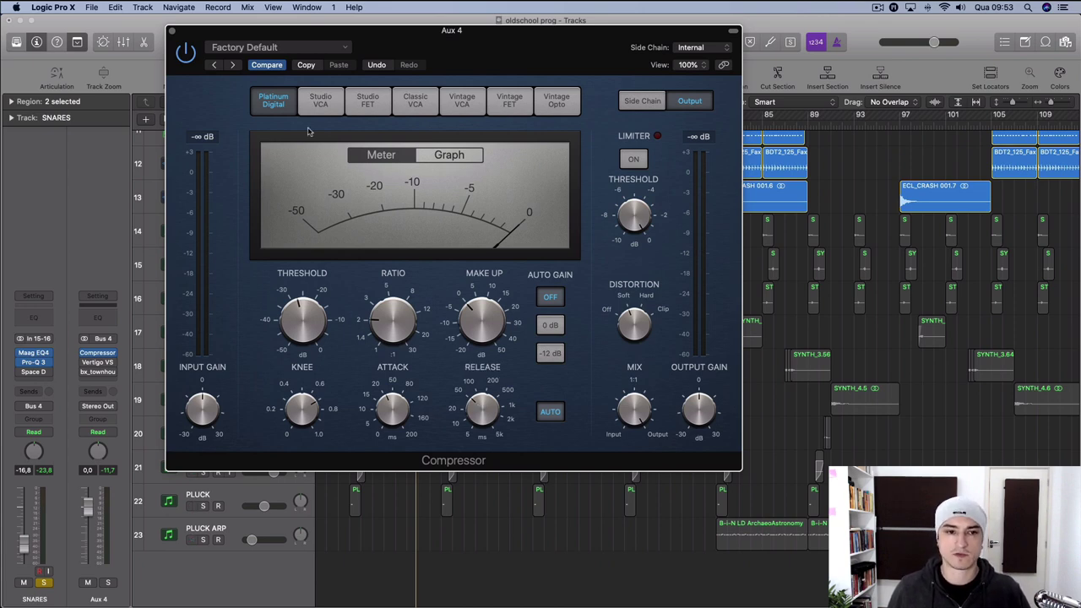
Step: Reposition the Compressor window and lower its main threshold to -33.5 dB while the drums play
drag(408, 42, 450, 72)
key(space)
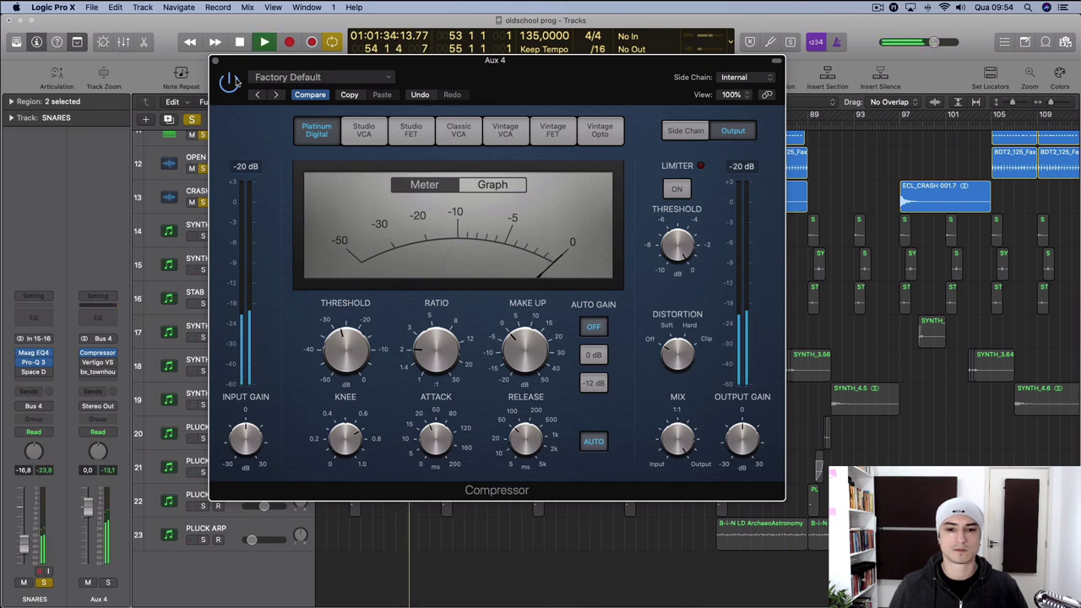
mouse_move(344, 348)
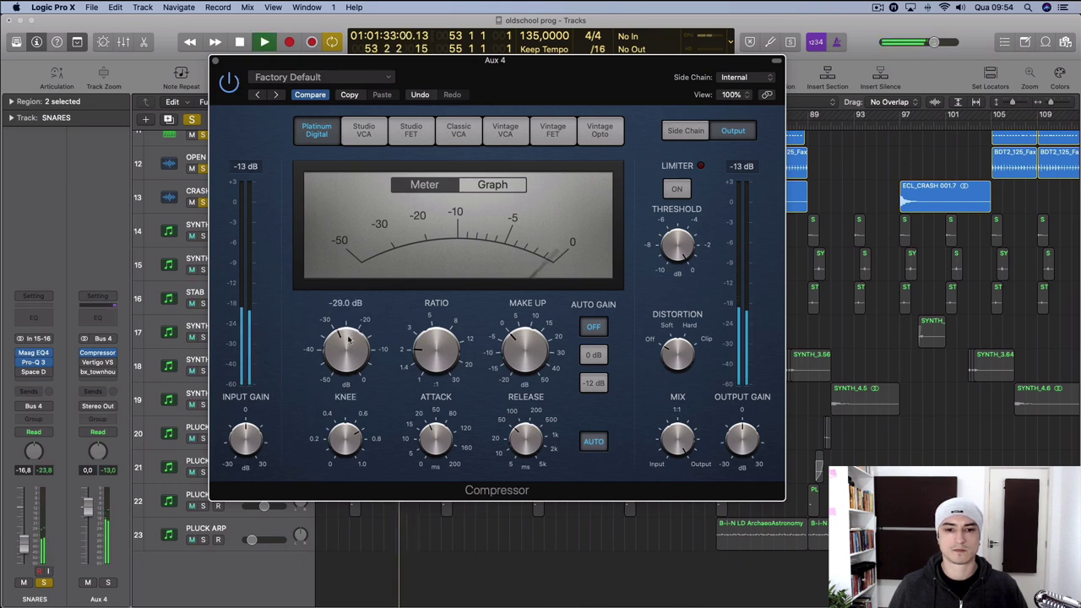
drag(345, 348, 342, 352)
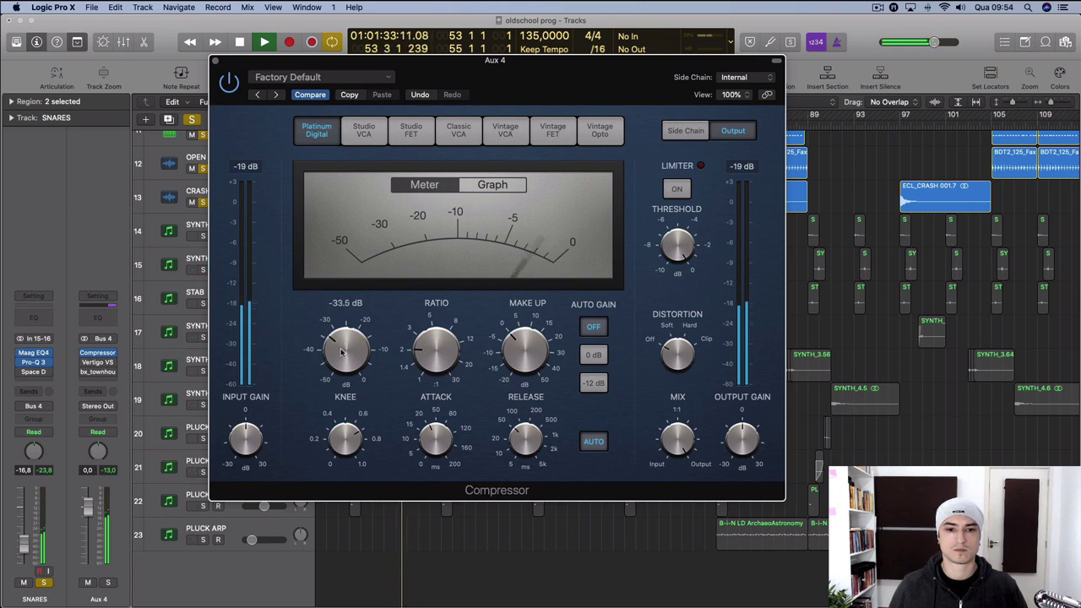
key(space)
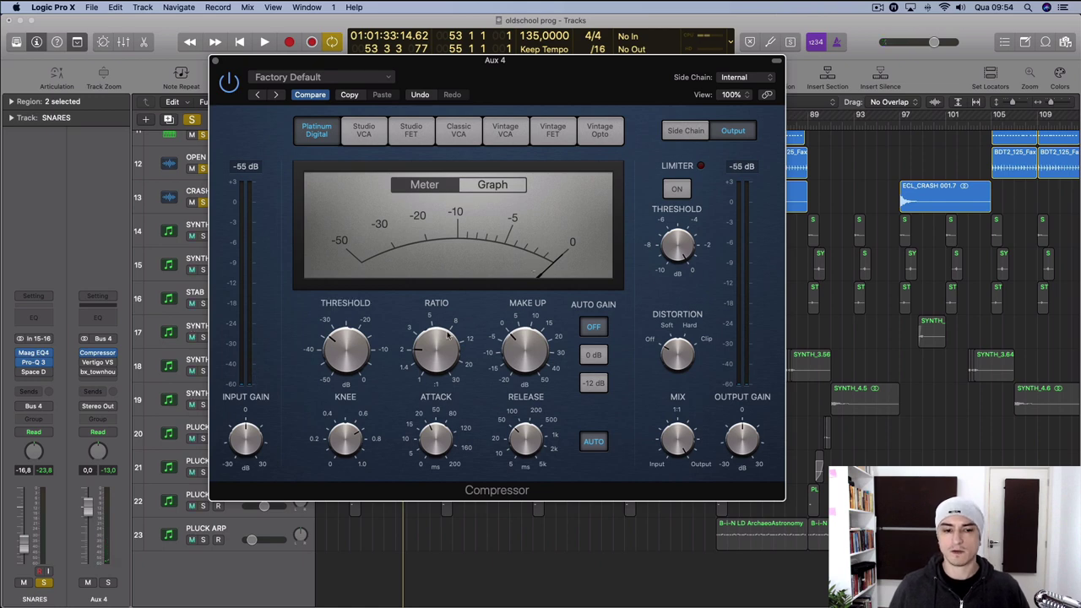
Step: Fine-tune the Compressor's attack to 26.0 ms while the drums play, and stop playback
key(space)
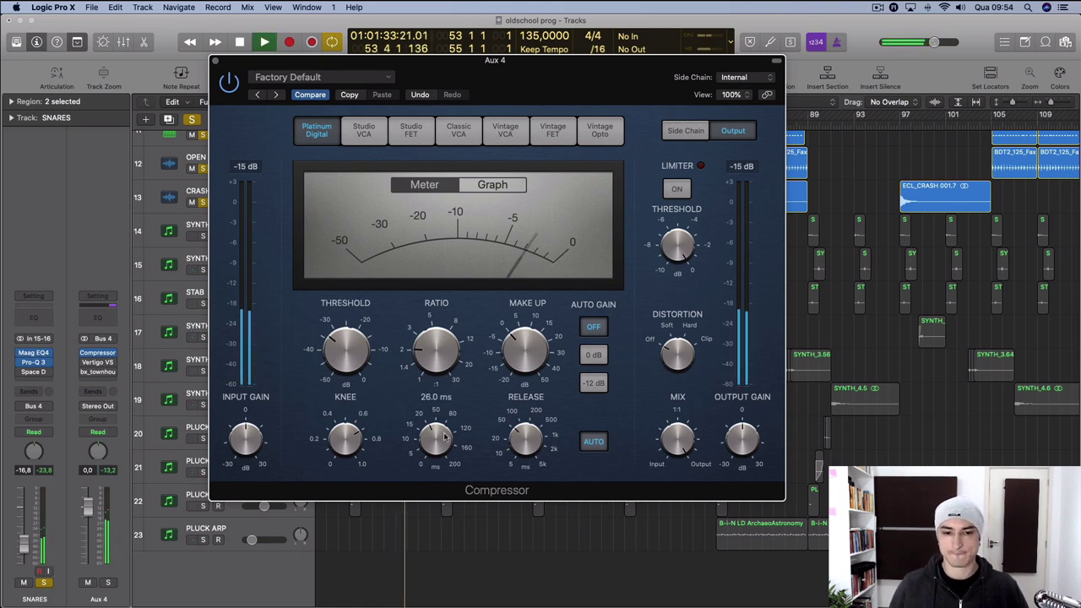
drag(443, 432, 443, 436)
key(space)
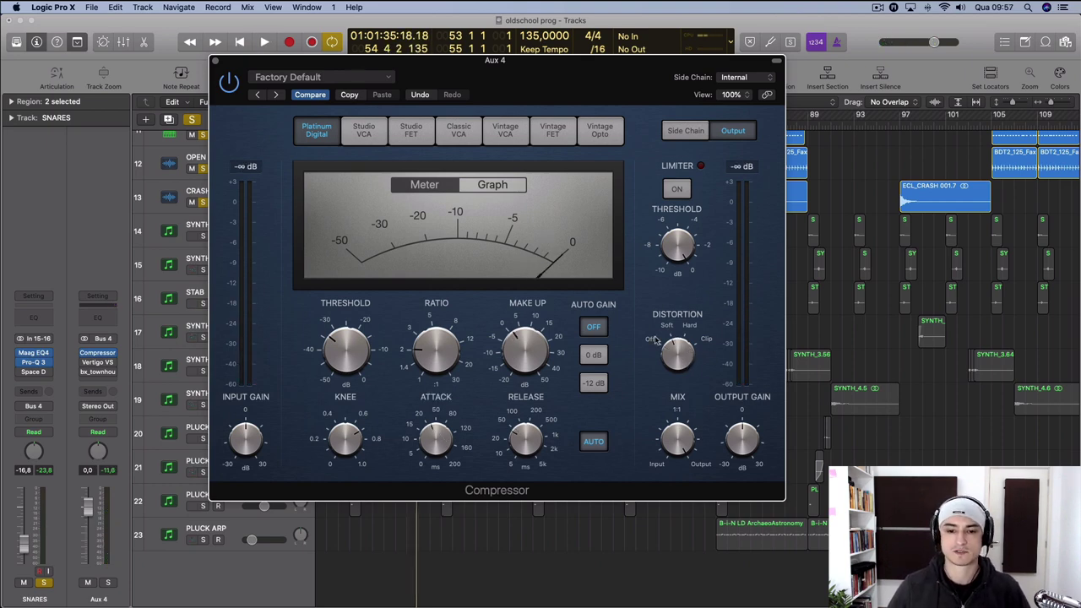
Step: Play the drums and lower the Compressor's make-up gain to -2.5 dB, resetting the Aux 4 peak level after each adjustment
mouse_move(532, 317)
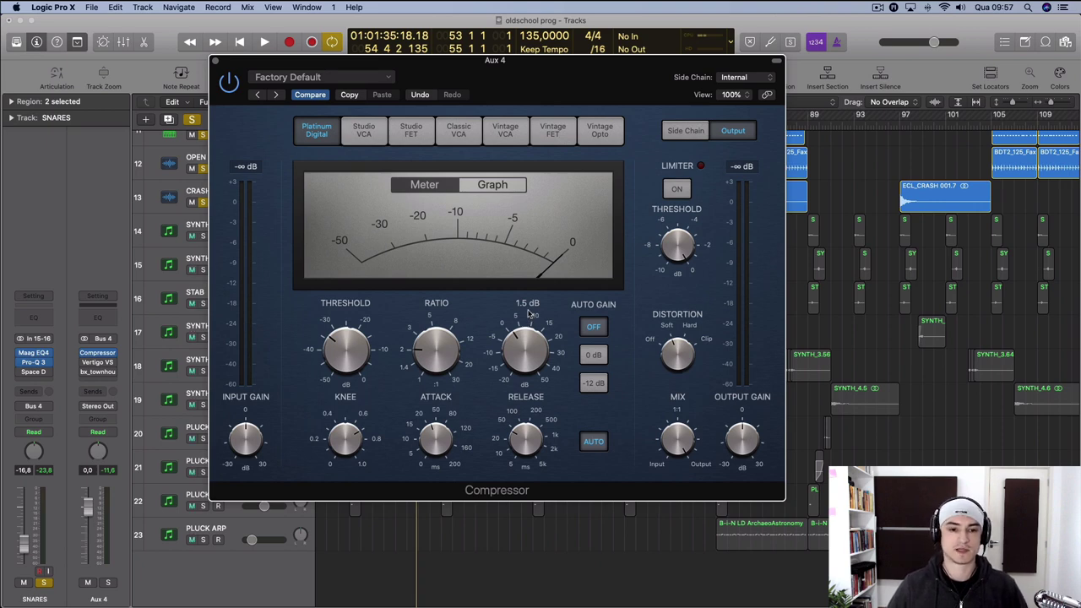
key(space)
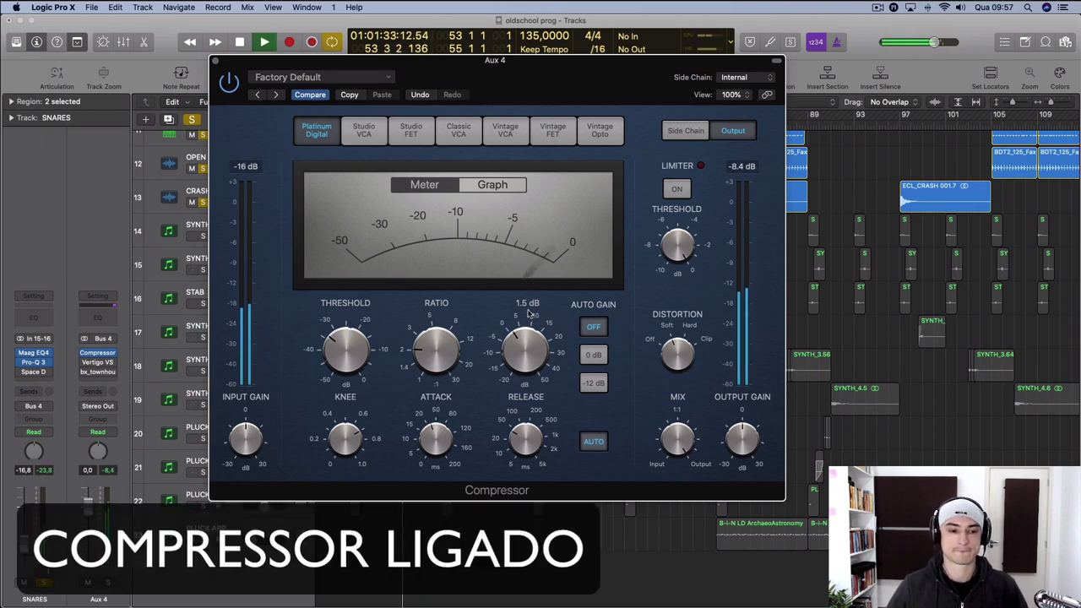
click(107, 473)
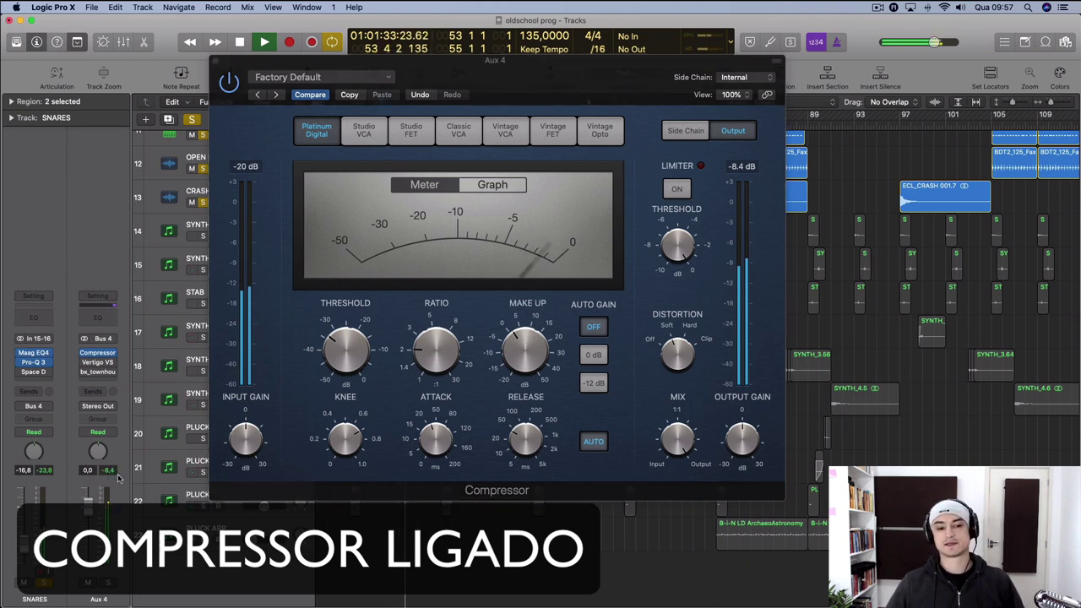
click(511, 338)
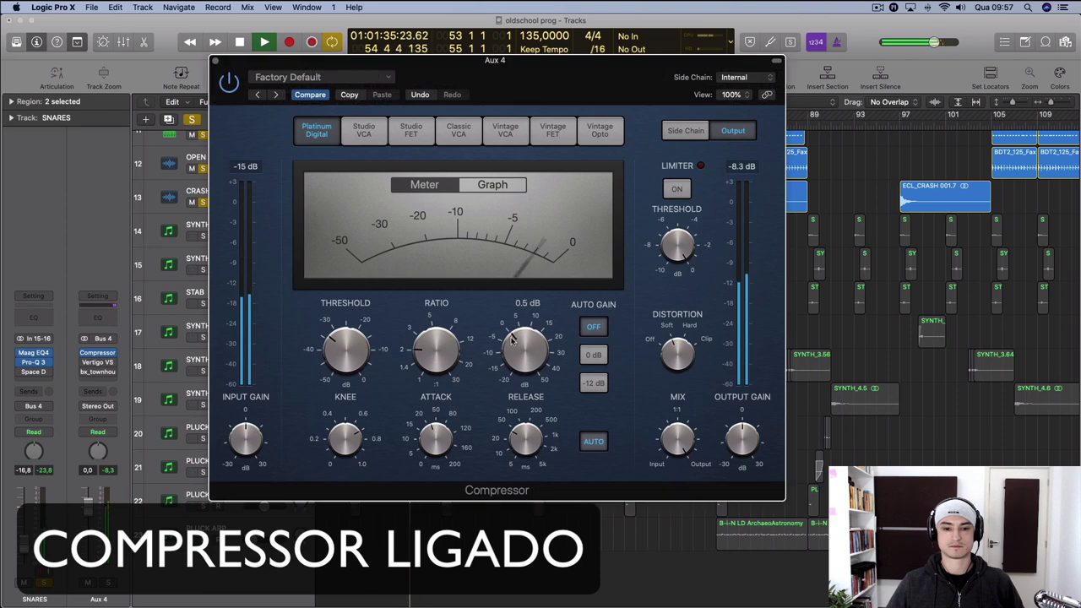
drag(511, 339, 511, 343)
click(106, 471)
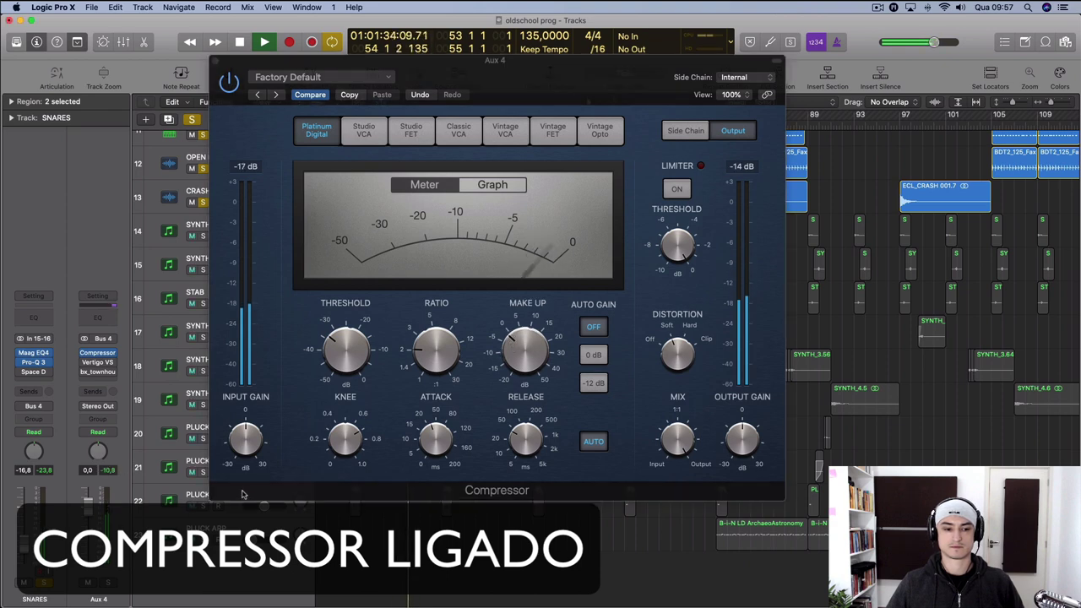
click(242, 494)
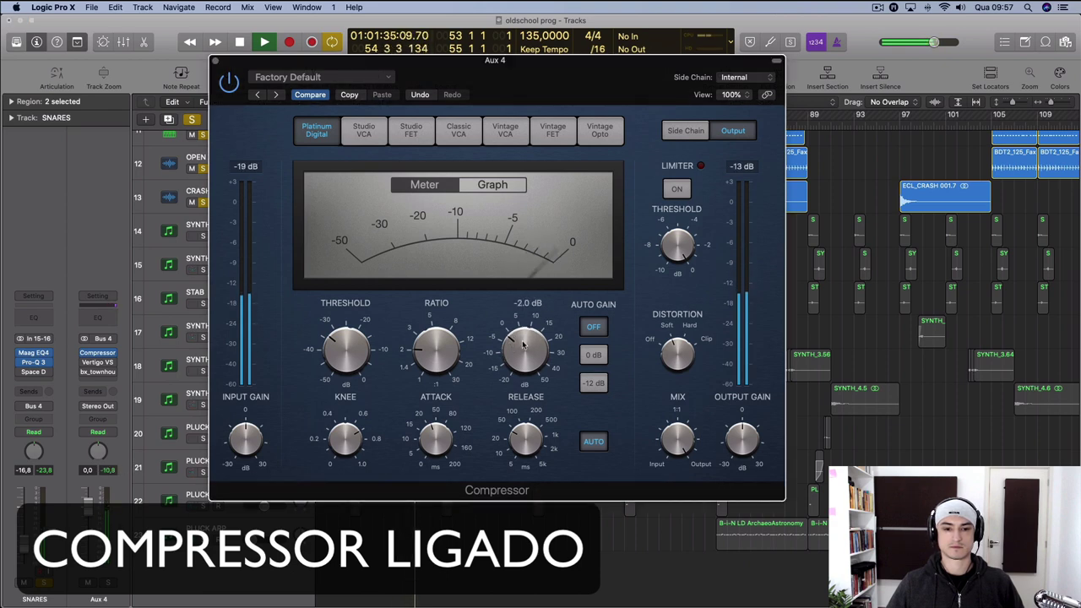
click(107, 471)
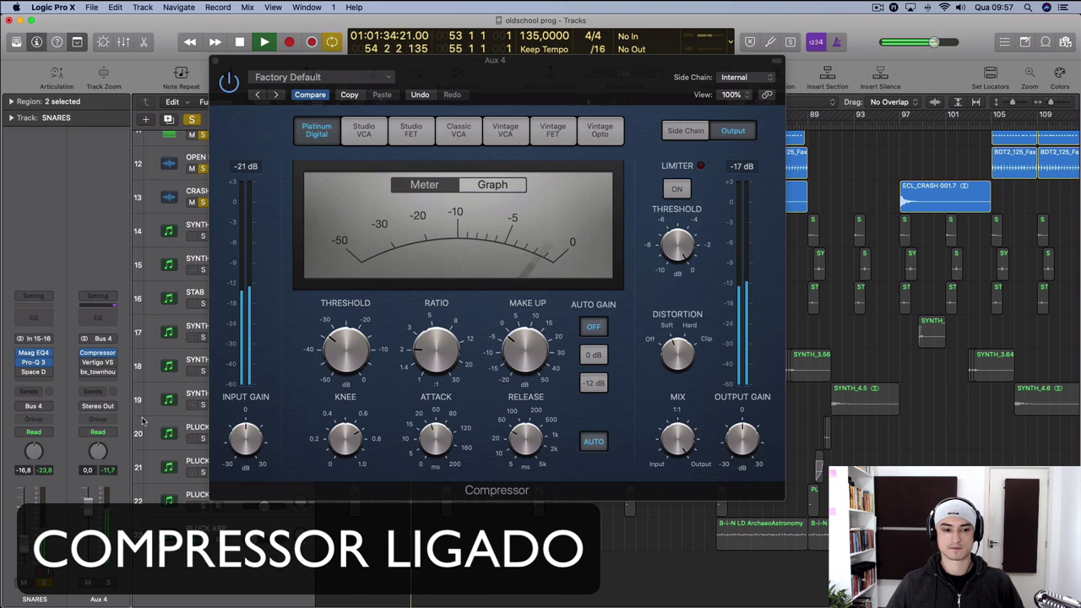
click(514, 347)
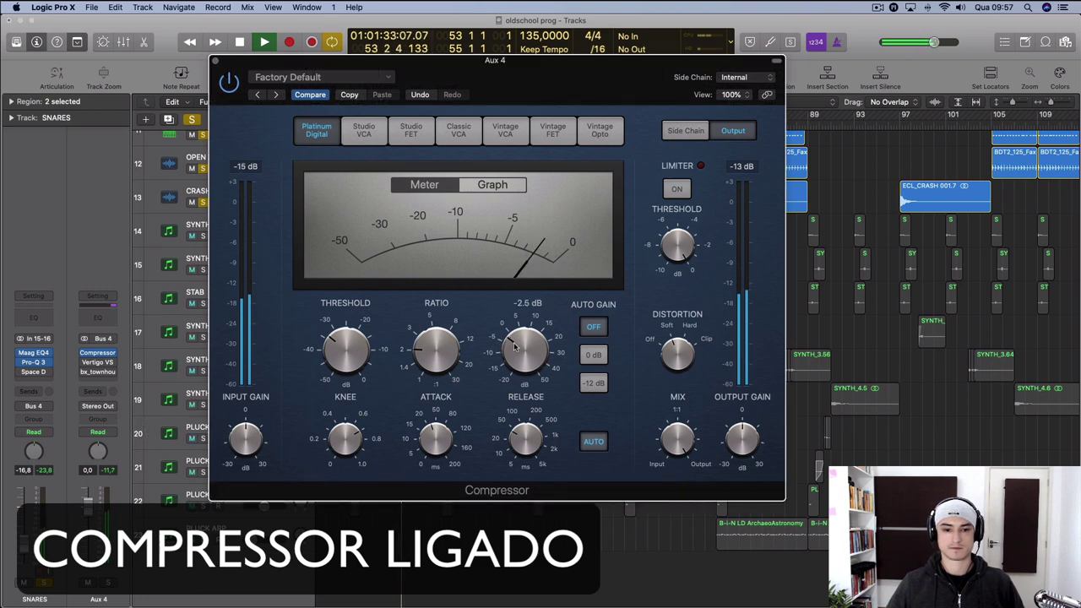
click(110, 471)
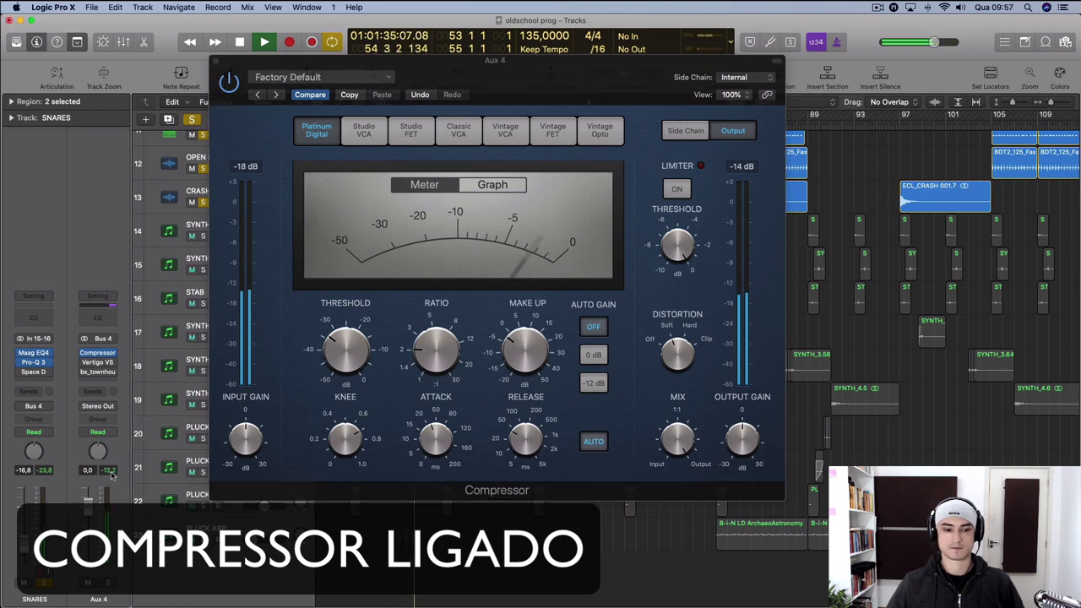
Step: Compare the drums with the Compressor active and bypassed during playback, ending with it bypassed
click(233, 84)
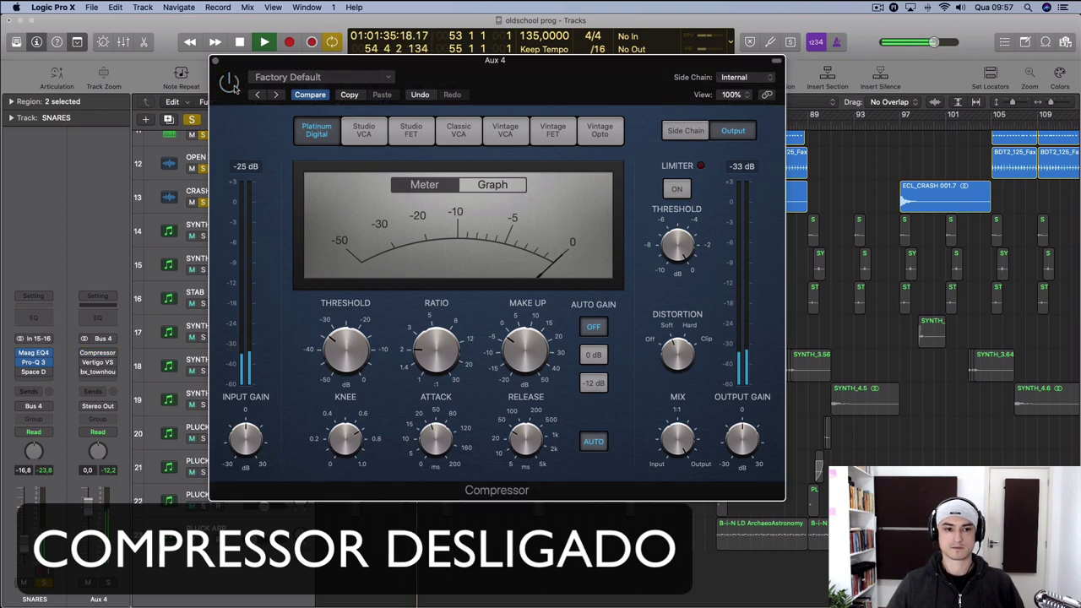
click(230, 81)
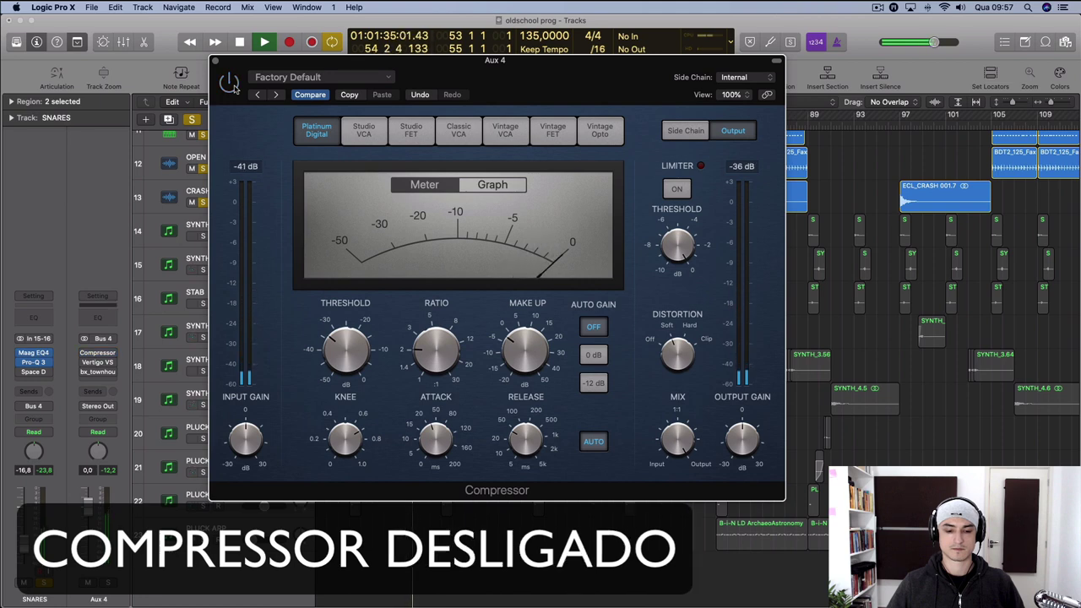
click(230, 83)
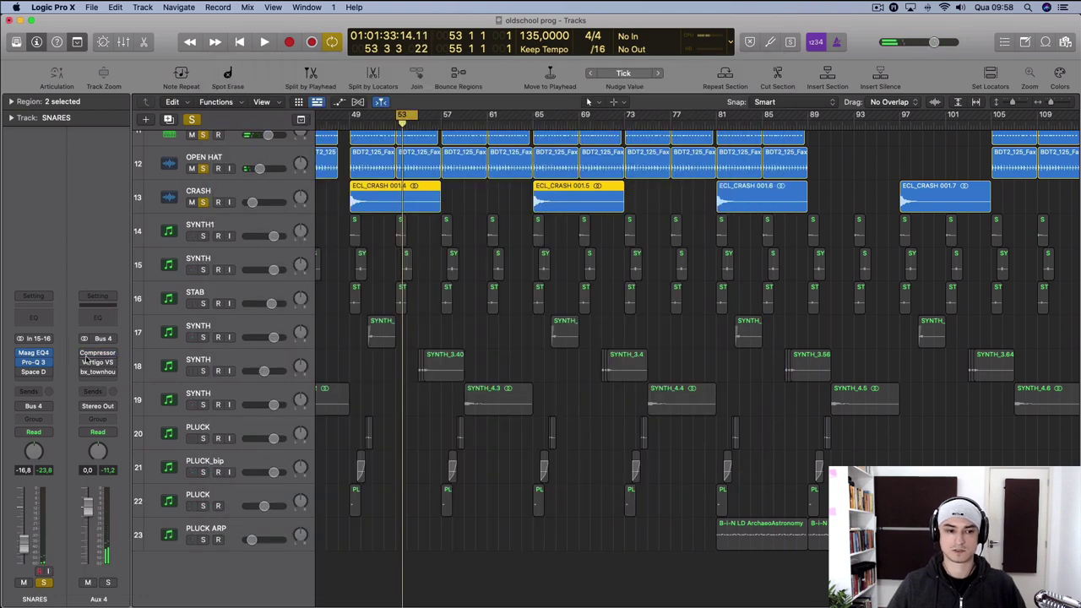
Step: Activate the Vertigo VSC-2 compressor on Aux 4, open and reposition its window, and adjust the upper ratio knob
click(84, 362)
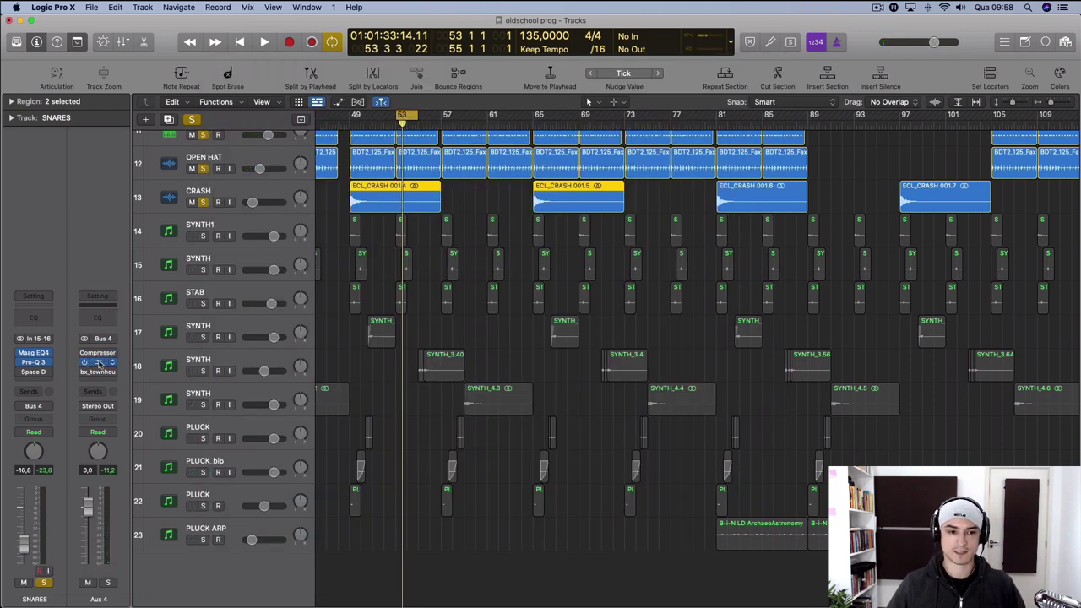
click(98, 364)
drag(438, 166, 405, 124)
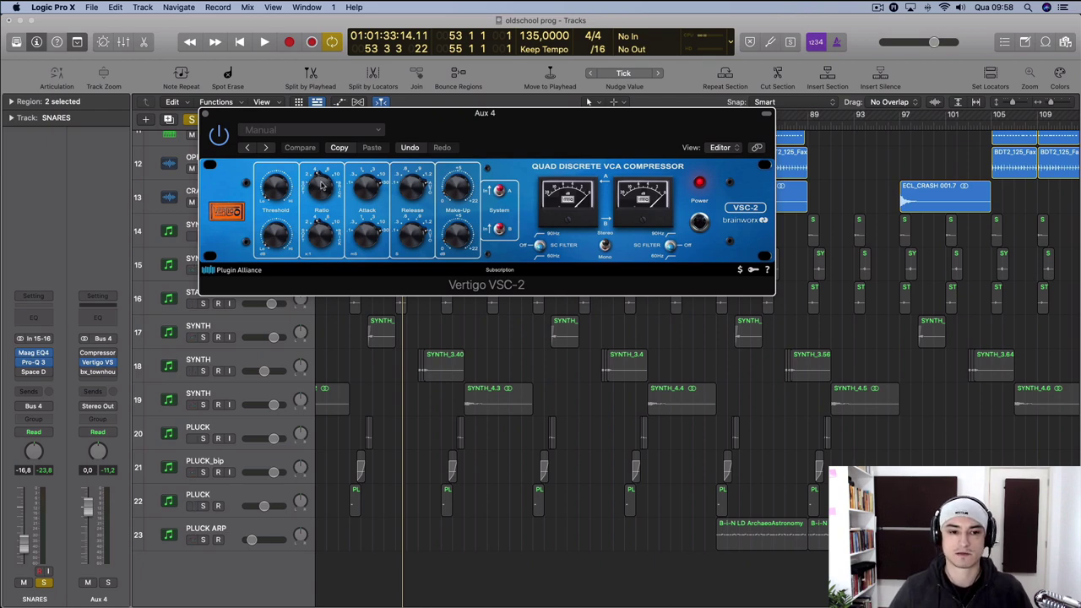
drag(321, 187, 323, 191)
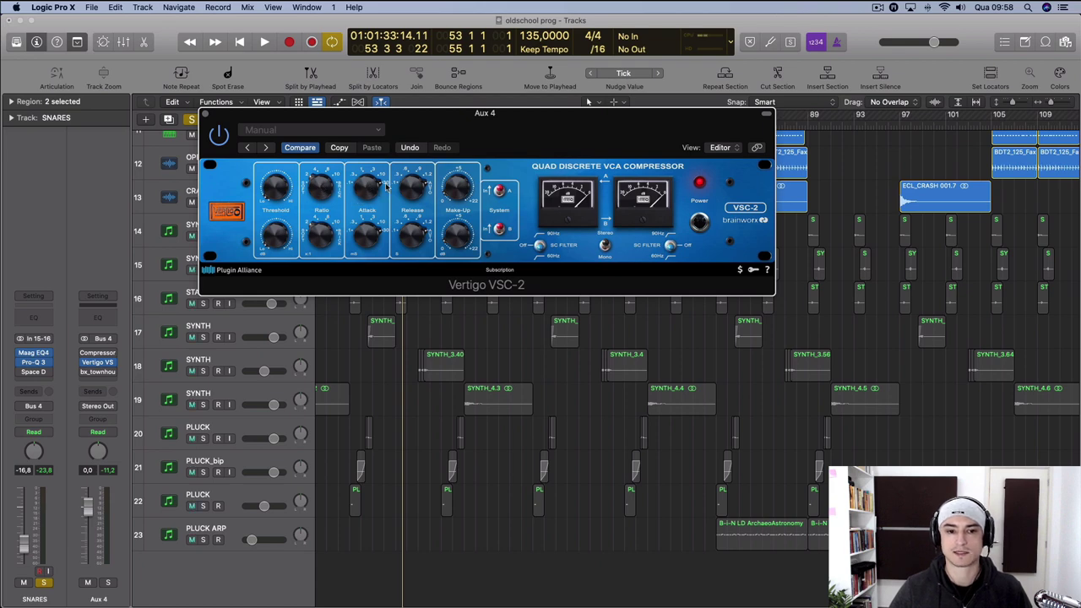
mouse_move(419, 188)
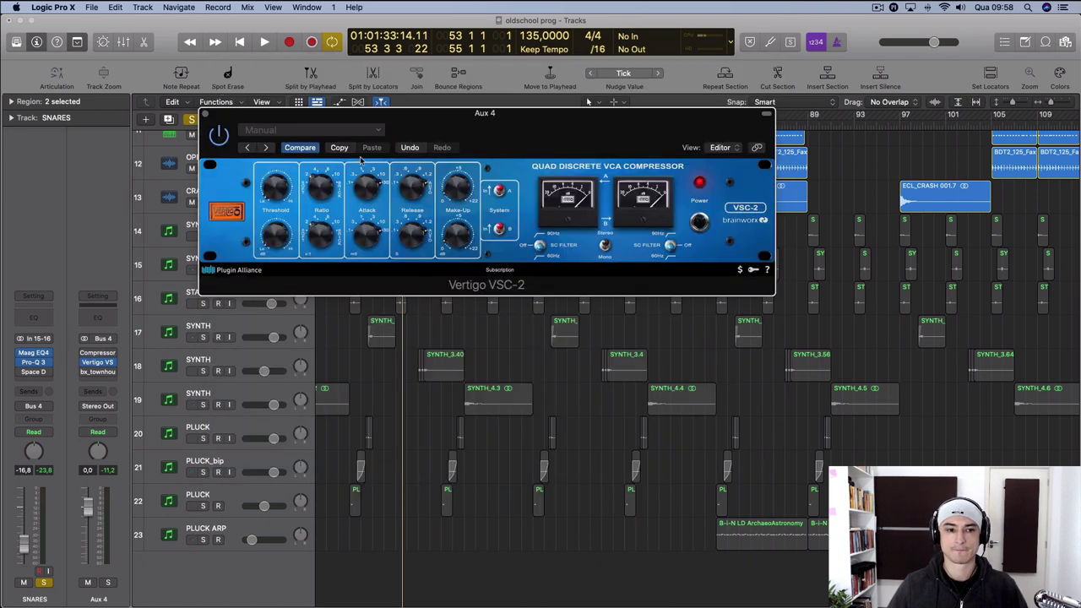
Step: Play the drums and compare their sound with the Vertigo VSC-2 alternately bypassed and active
key(space)
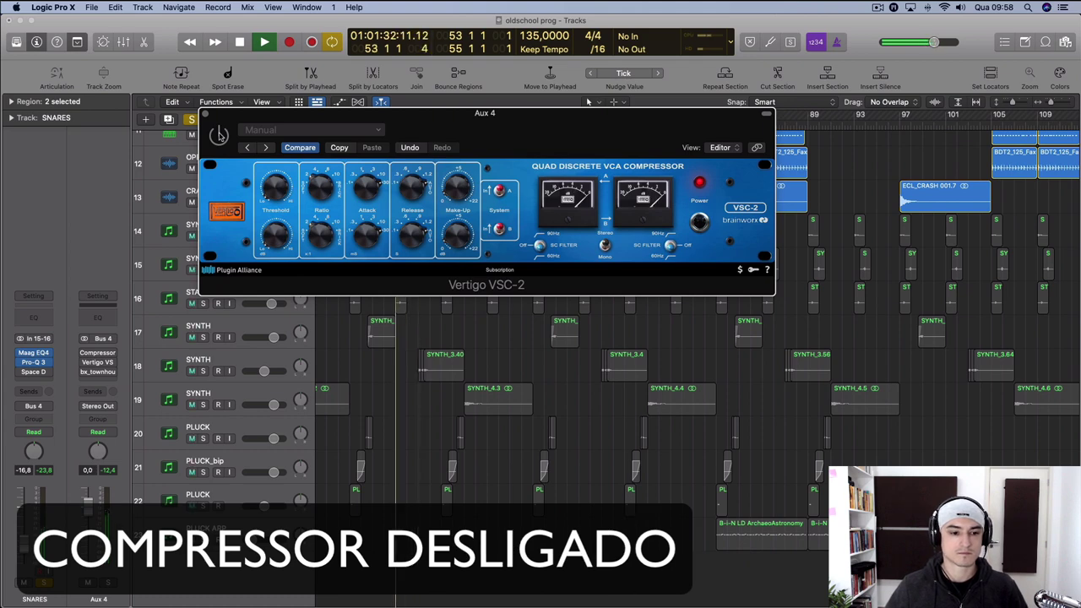
click(219, 135)
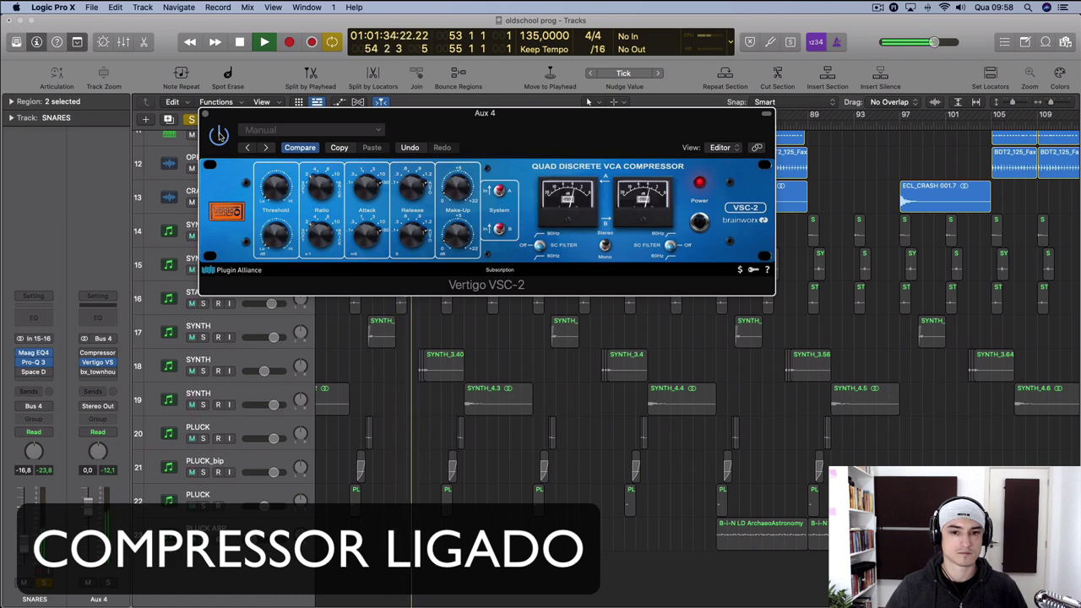
click(218, 135)
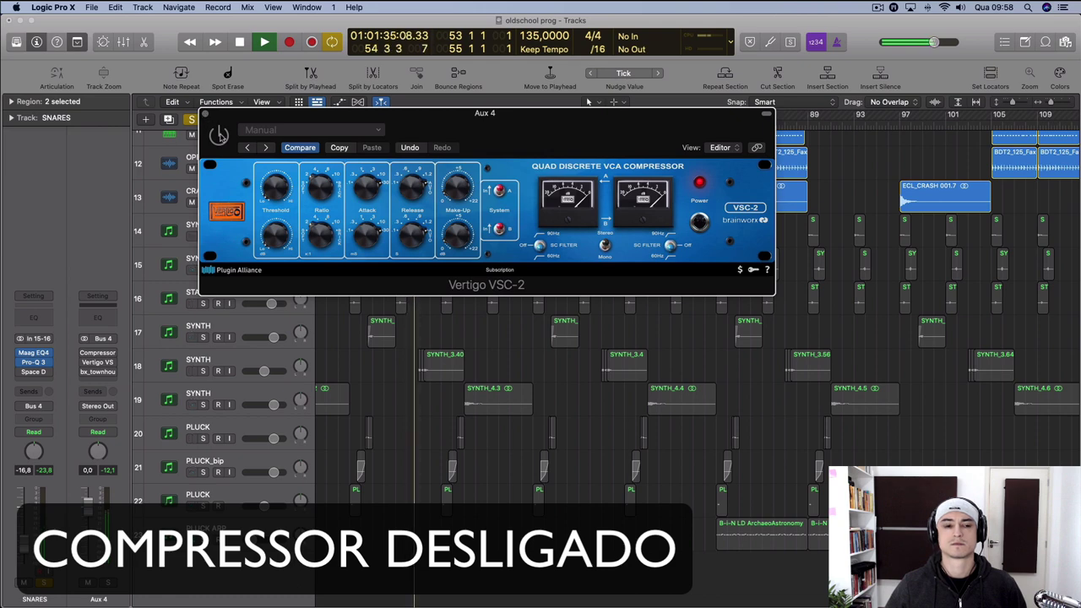
click(218, 135)
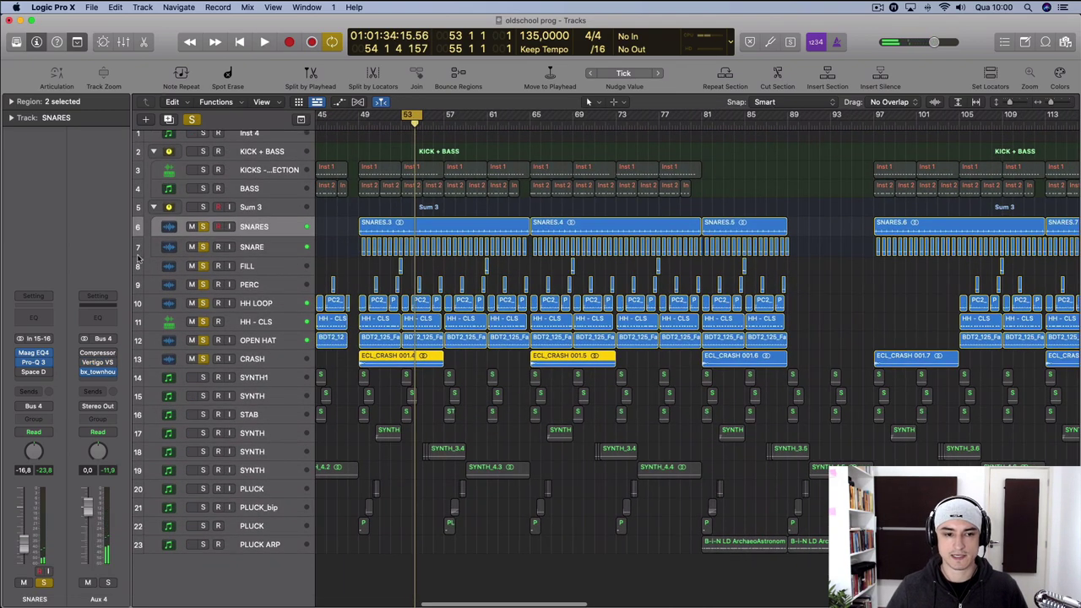
Step: Bypass the bx_townhouse plug-in on Aux 4 and show more of the song's arrangement
click(84, 372)
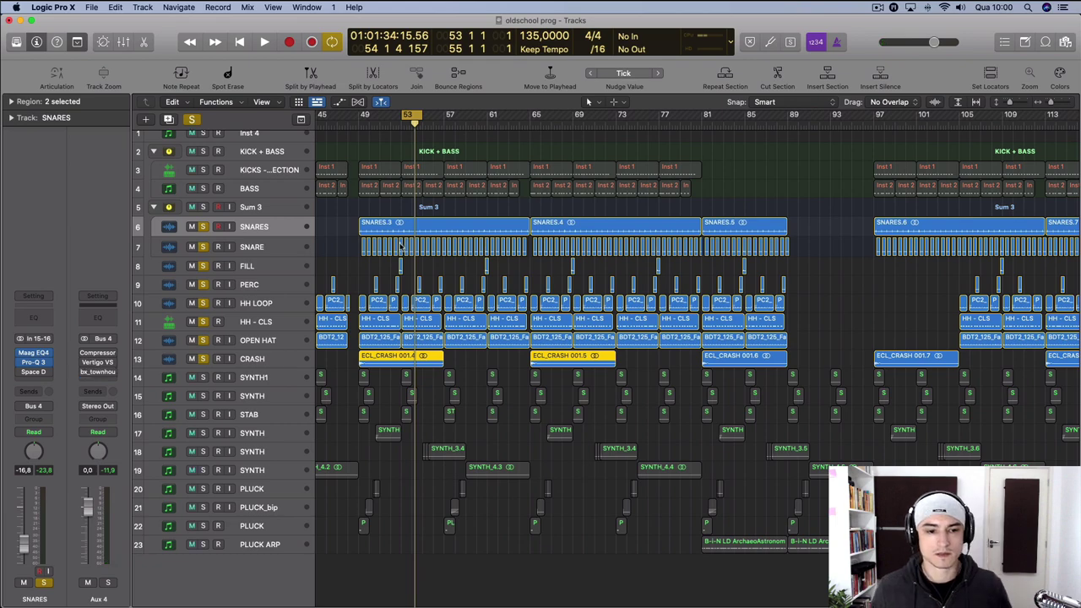
scroll(397, 246, down, 6)
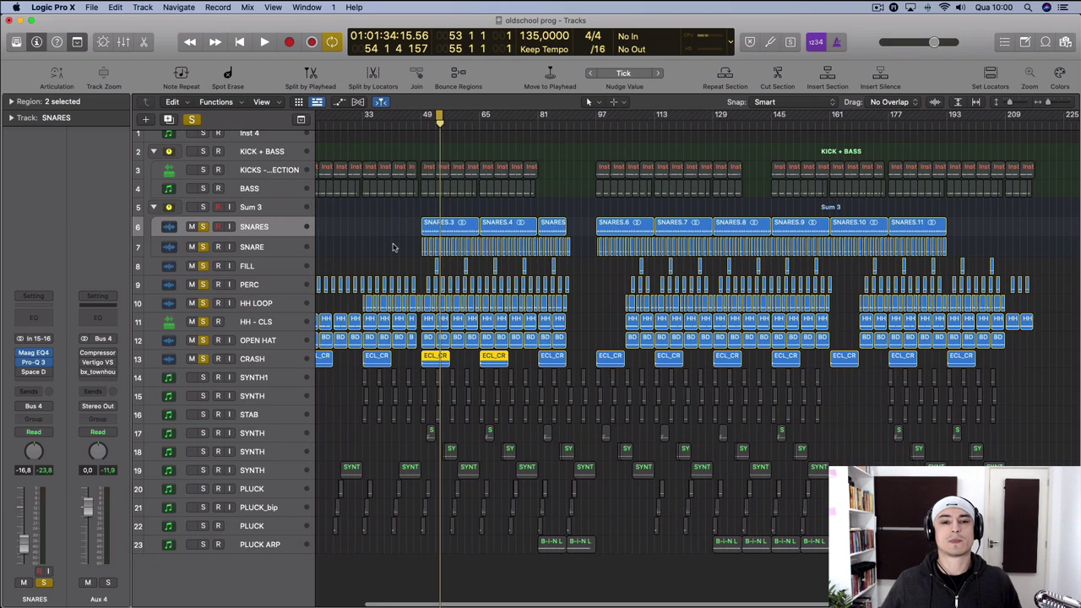